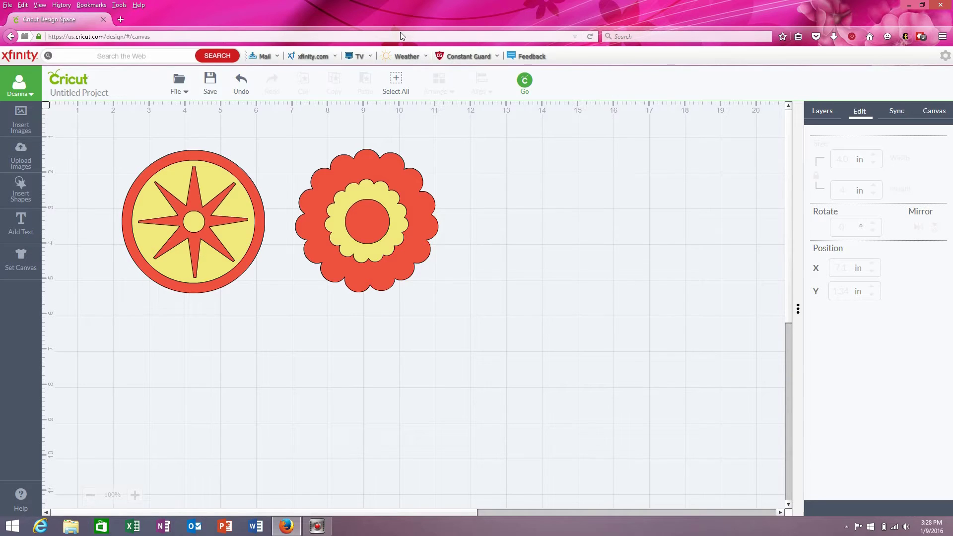
# Step: Select the 4 in circle-and-star medallion on the canvas, next to the scalloped flower
pyautogui.click(402, 36)
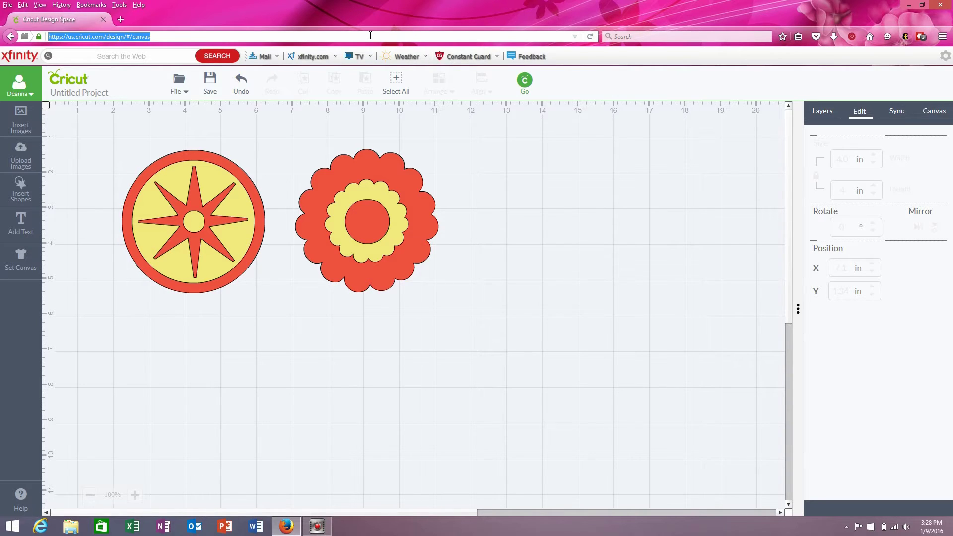
pyautogui.click(298, 37)
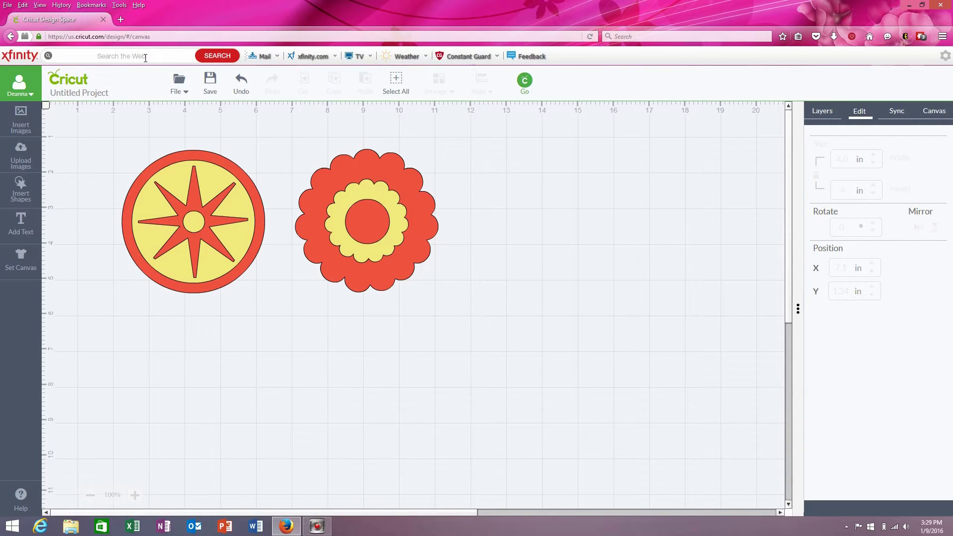
pyautogui.click(194, 159)
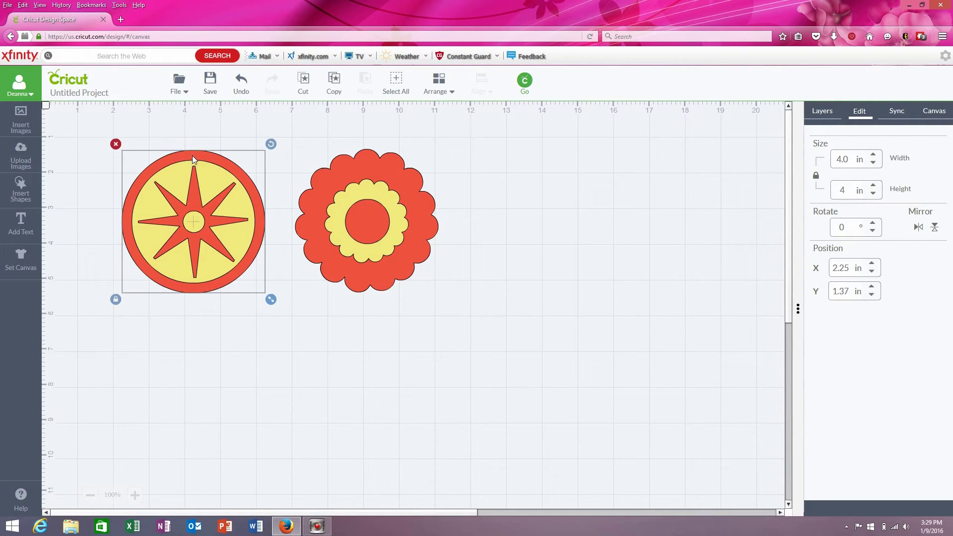
# Step: Switch the medallion's red base layer to Print and fill it with the dark blue textured pattern
pyautogui.click(825, 110)
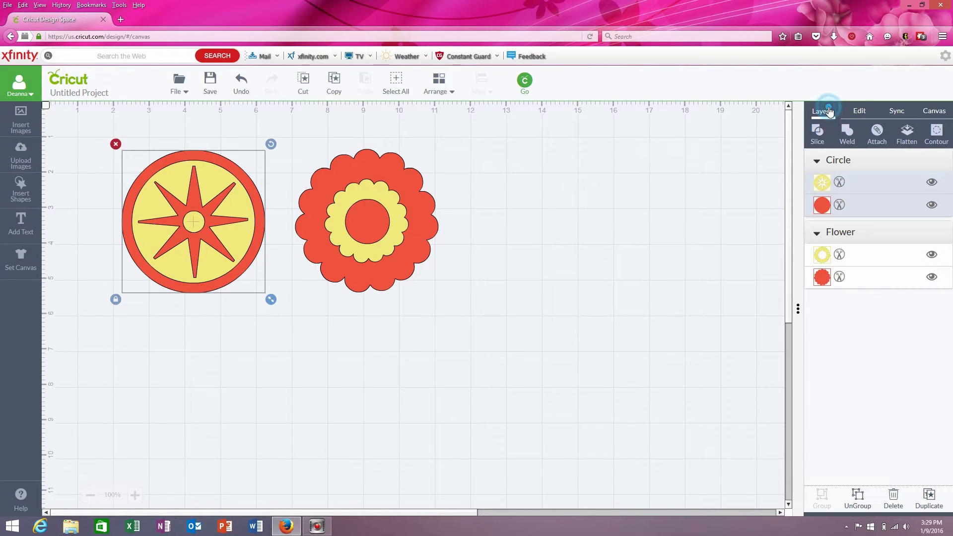
pyautogui.click(634, 209)
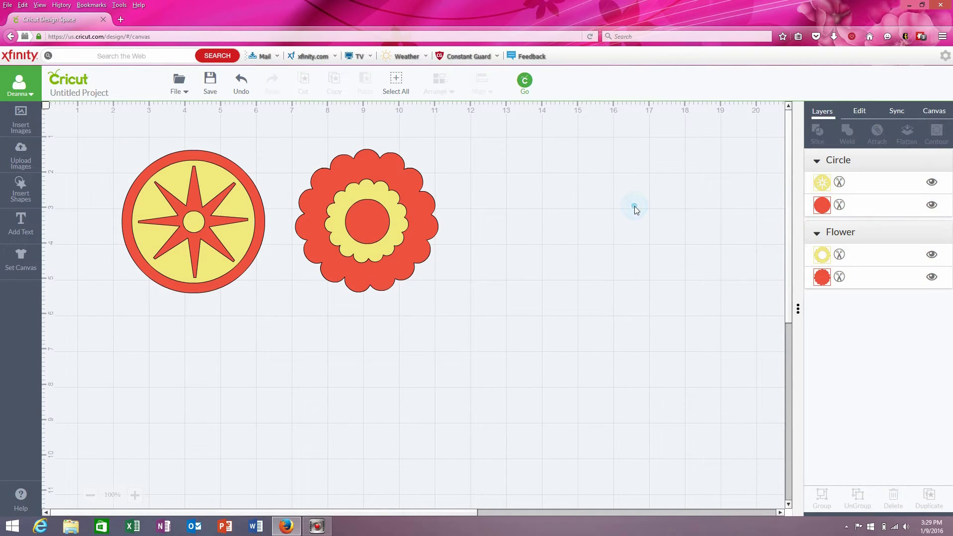
pyautogui.click(822, 211)
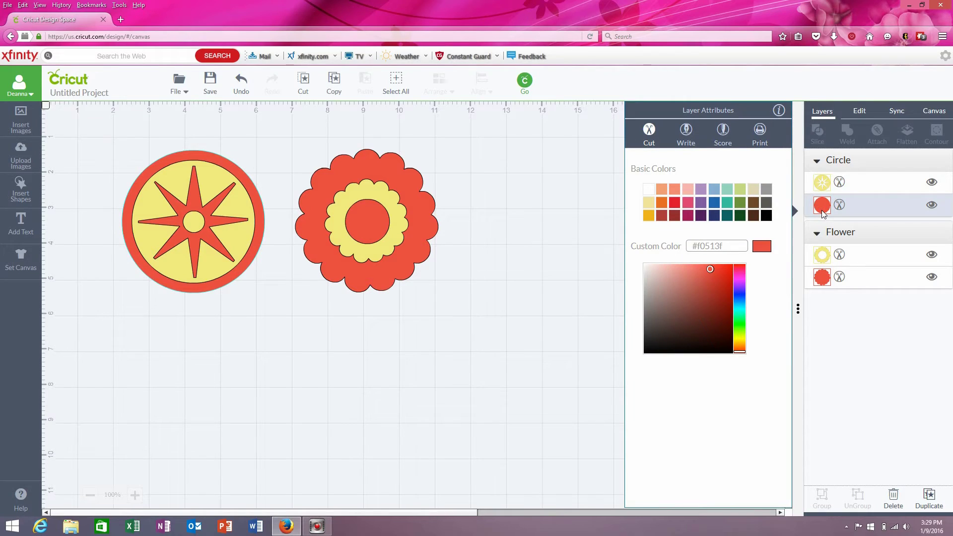
pyautogui.click(759, 133)
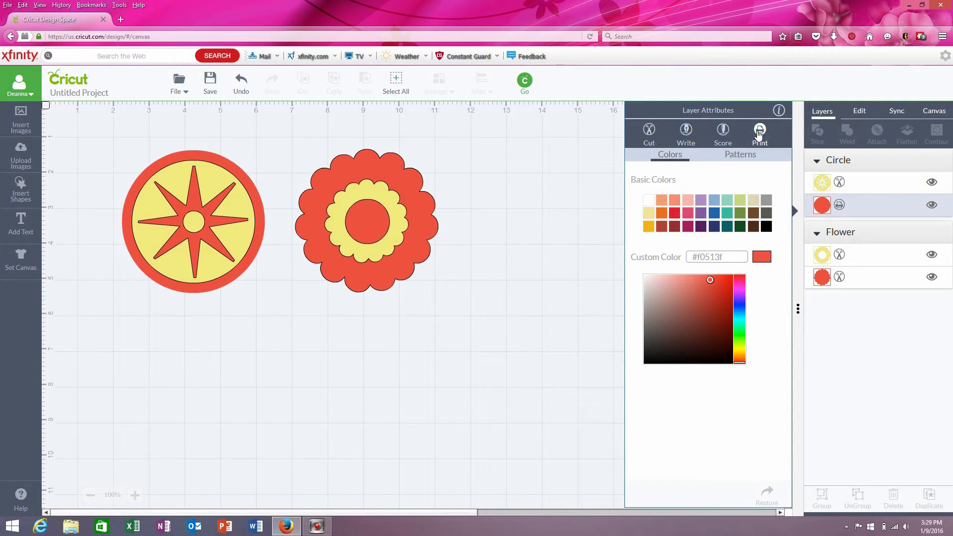
pyautogui.click(730, 157)
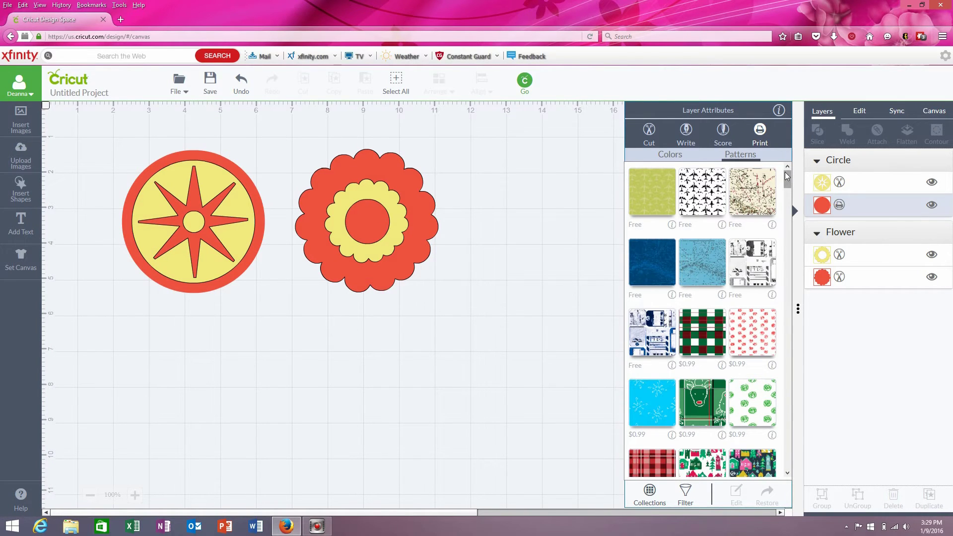
pyautogui.click(647, 258)
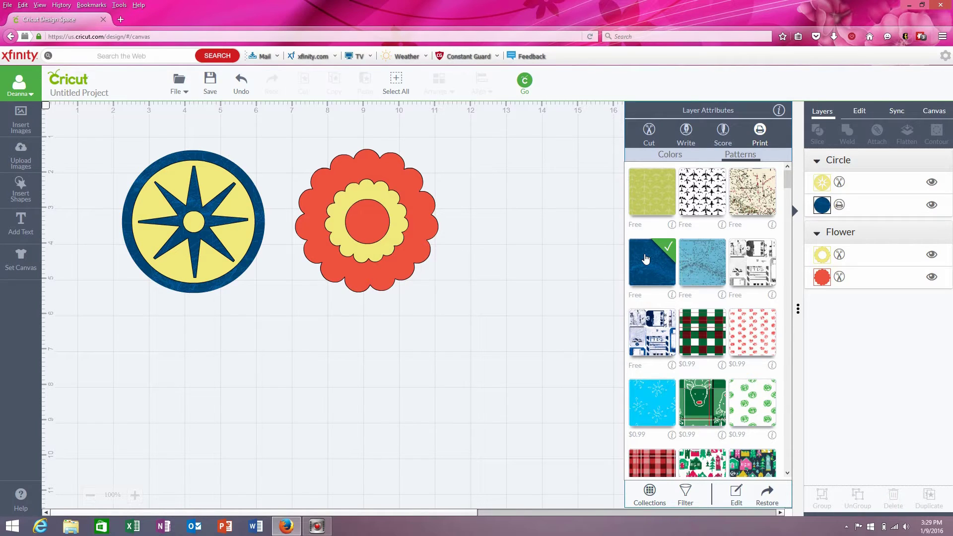
pyautogui.click(553, 276)
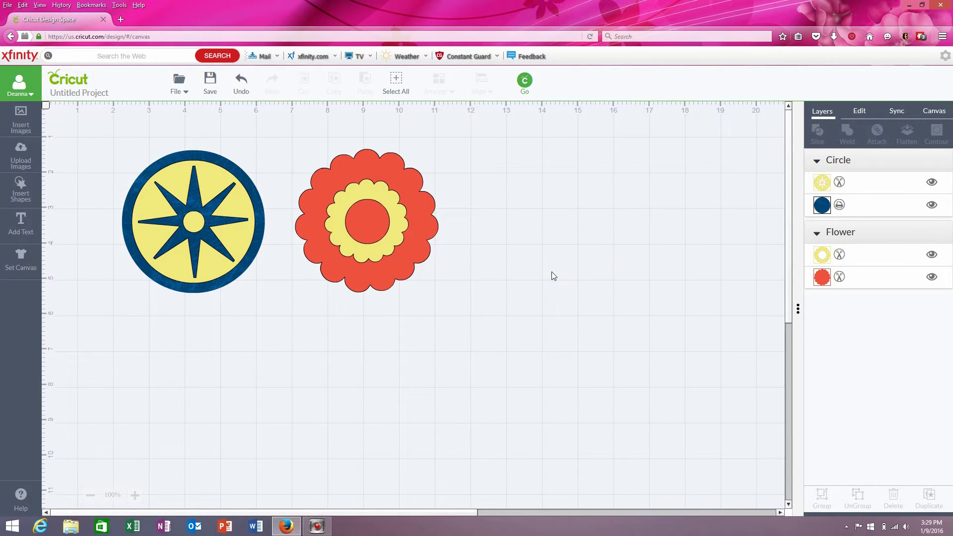
# Step: Switch the yellow star layer to Print with the red polka-dot pattern
pyautogui.click(822, 183)
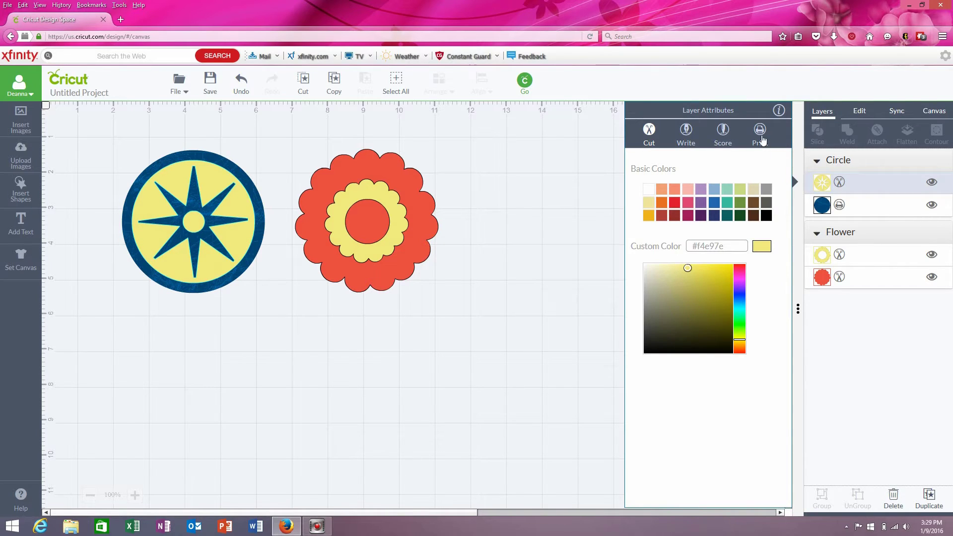
pyautogui.click(759, 132)
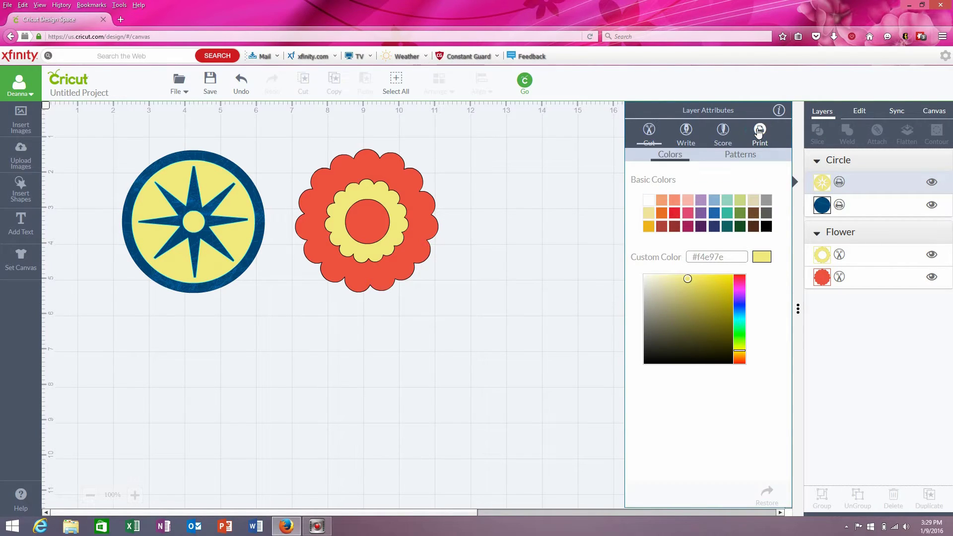
pyautogui.click(742, 158)
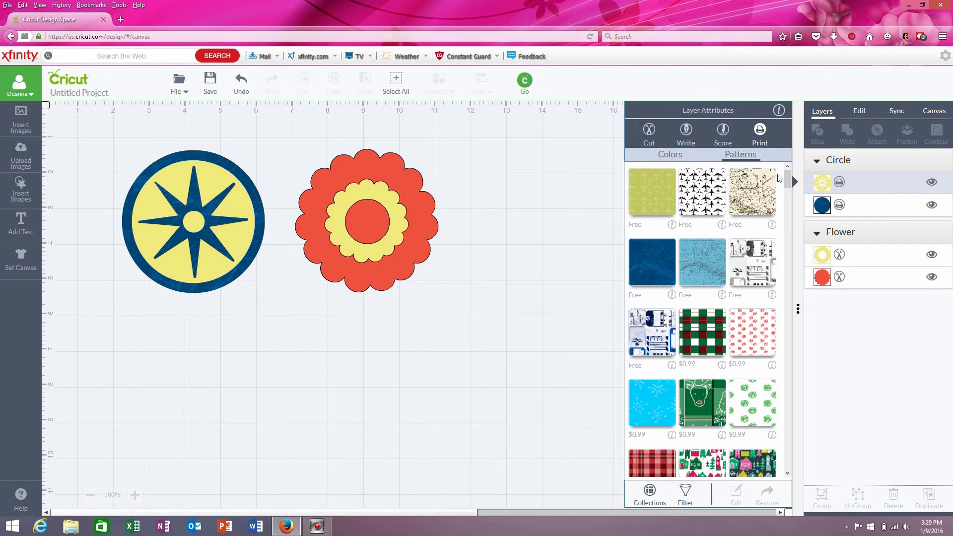
pyautogui.moveTo(790, 185)
pyautogui.mouseDown()
pyautogui.moveTo(785, 259)
pyautogui.moveTo(774, 195)
pyautogui.mouseUp()
pyautogui.click(748, 194)
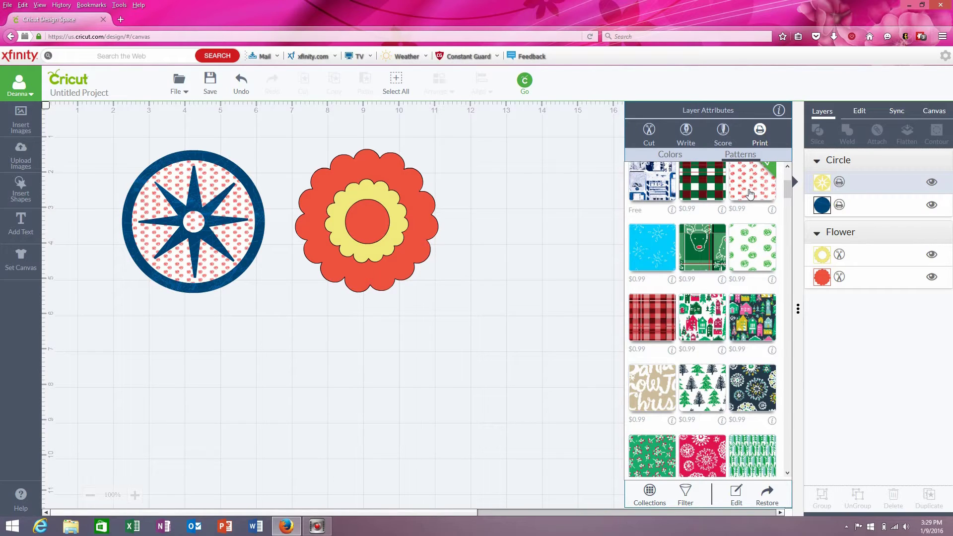
pyautogui.click(461, 302)
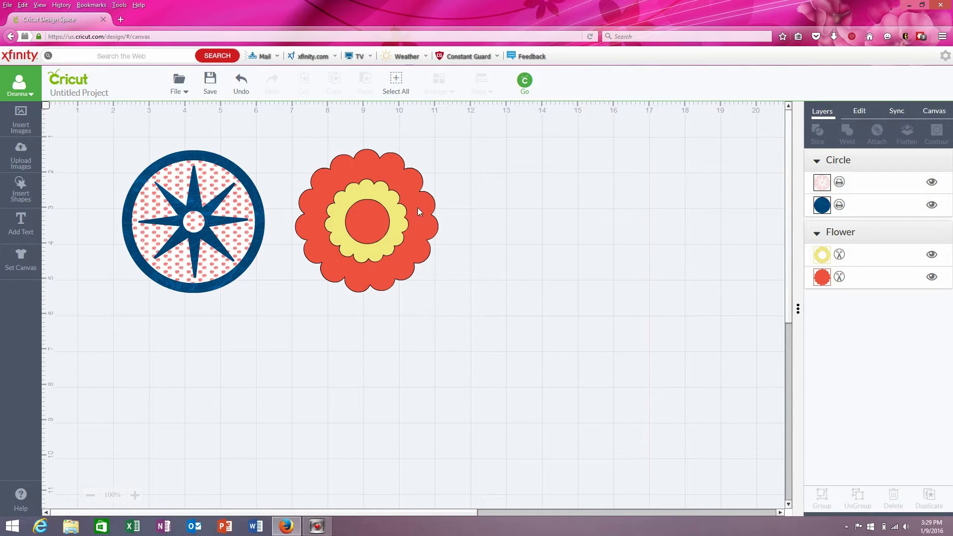
# Step: Reapply the red dotted pattern and show its Edit adjustments: scale 100%, pan 0/0, rotate 0°
pyautogui.click(822, 182)
pyautogui.click(752, 169)
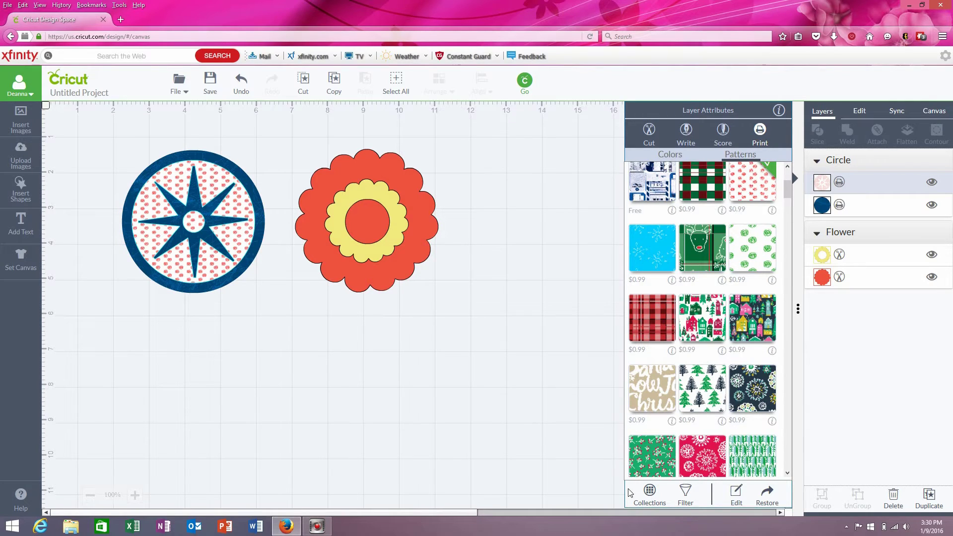
pyautogui.click(648, 493)
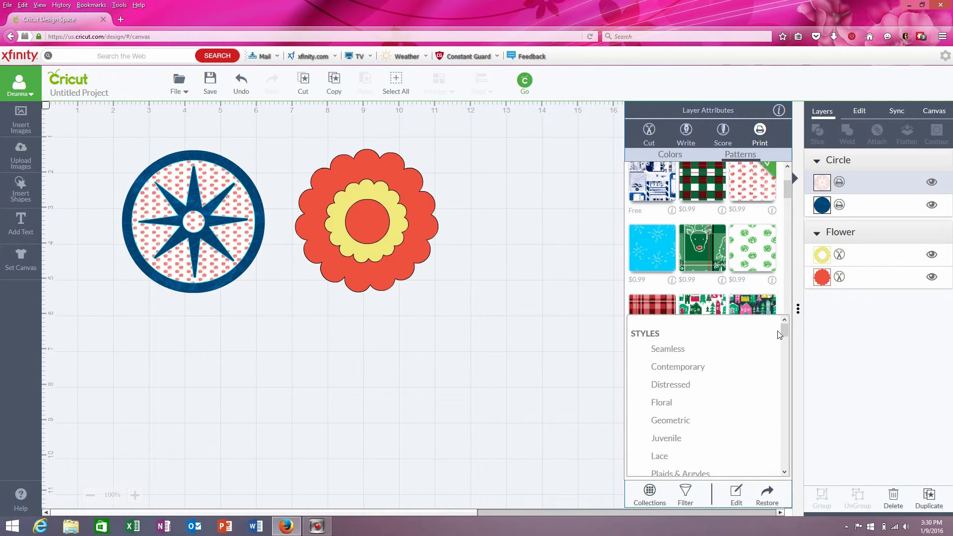
pyautogui.moveTo(787, 330)
pyautogui.mouseDown()
pyautogui.moveTo(783, 365)
pyautogui.moveTo(772, 341)
pyautogui.mouseUp()
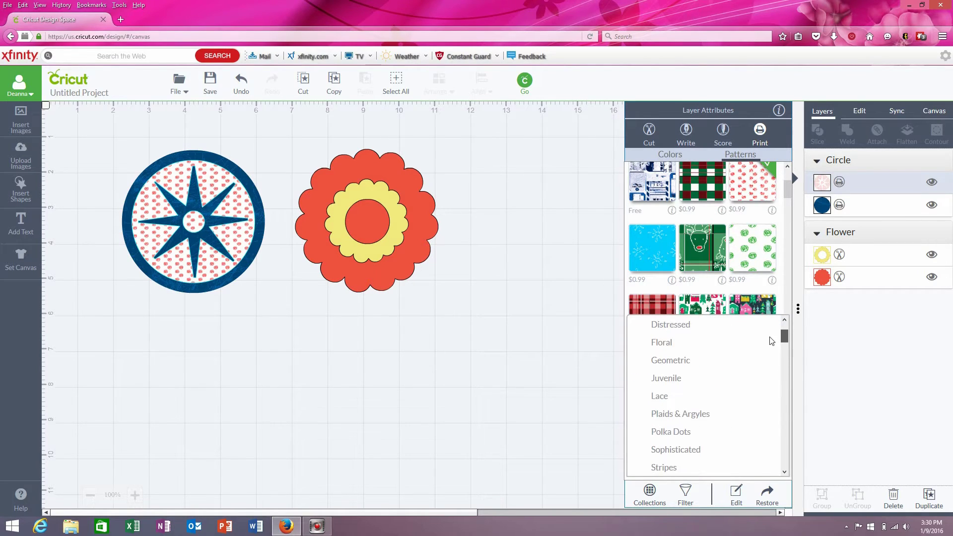
pyautogui.scroll(3, 772, 341)
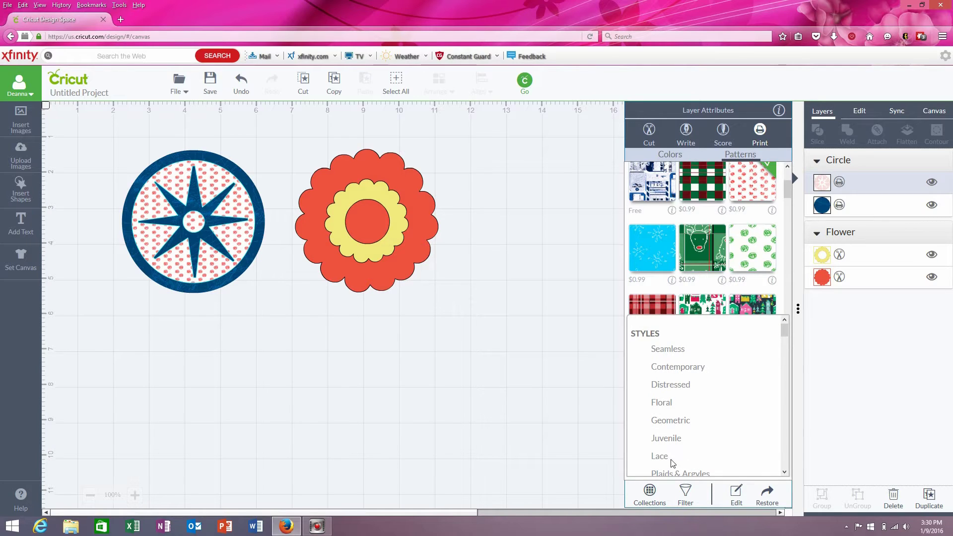
pyautogui.click(685, 492)
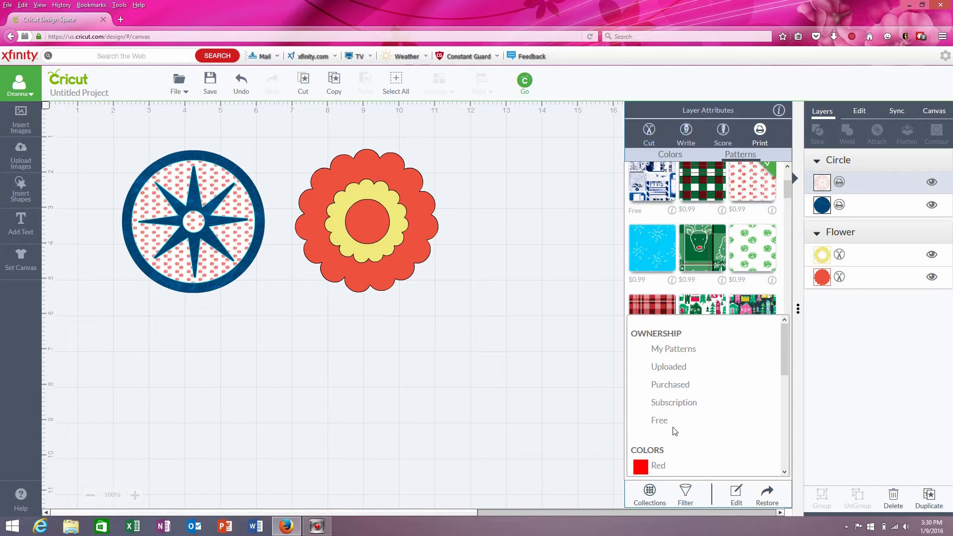
pyautogui.click(735, 494)
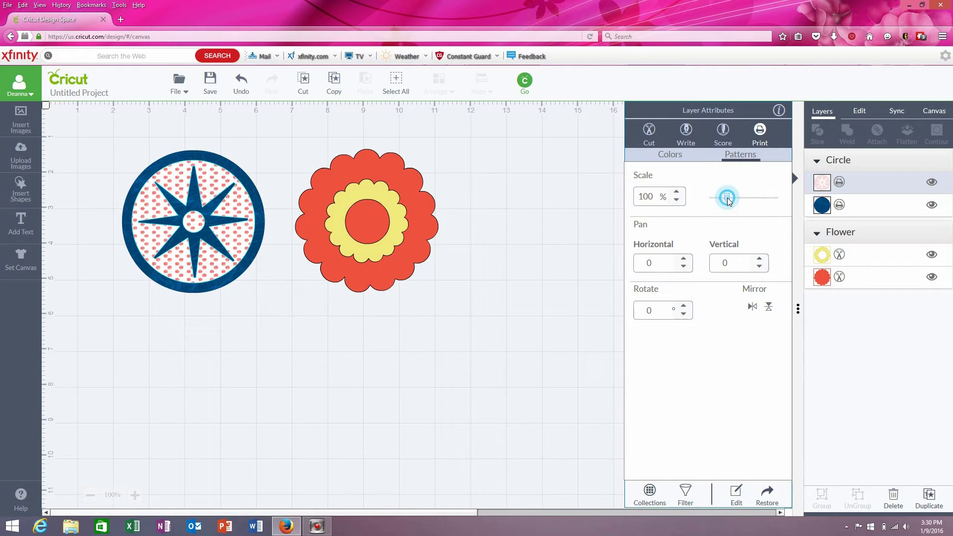
# Step: Increase the dotted pattern's Scale to 295% for larger red dots
pyautogui.moveTo(731, 201)
pyautogui.mouseDown()
pyautogui.moveTo(752, 197)
pyautogui.moveTo(733, 201)
pyautogui.mouseUp()
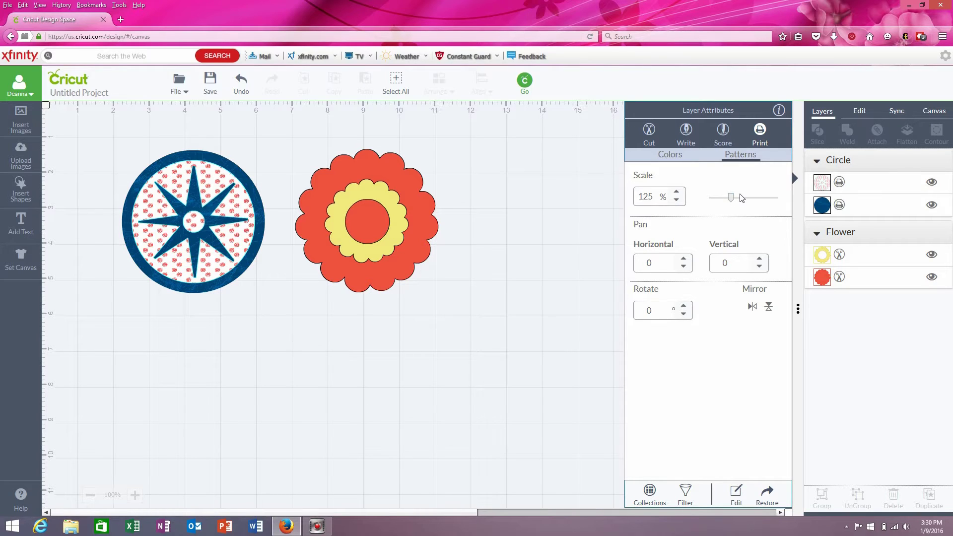
pyautogui.moveTo(731, 198); pyautogui.dragTo(733, 198)
pyautogui.click(742, 198)
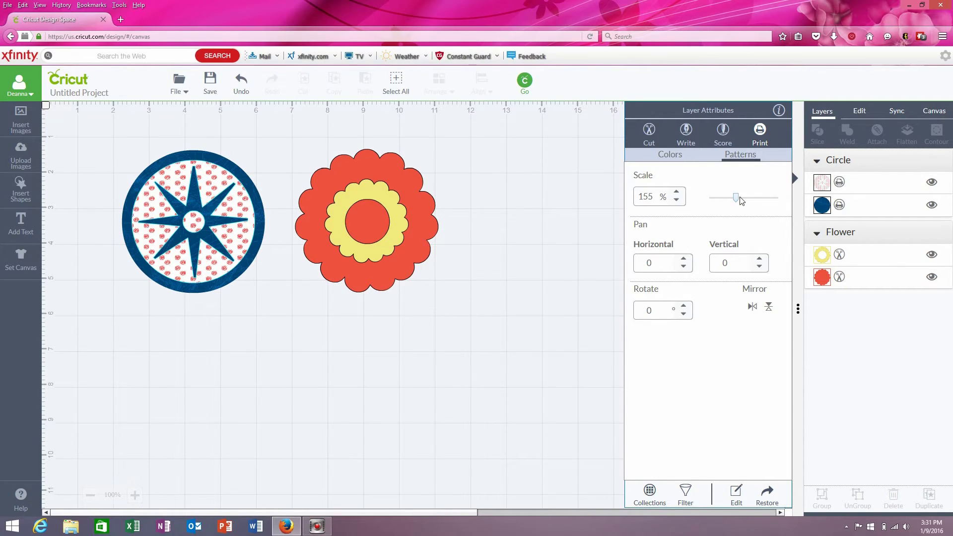
pyautogui.click(759, 198)
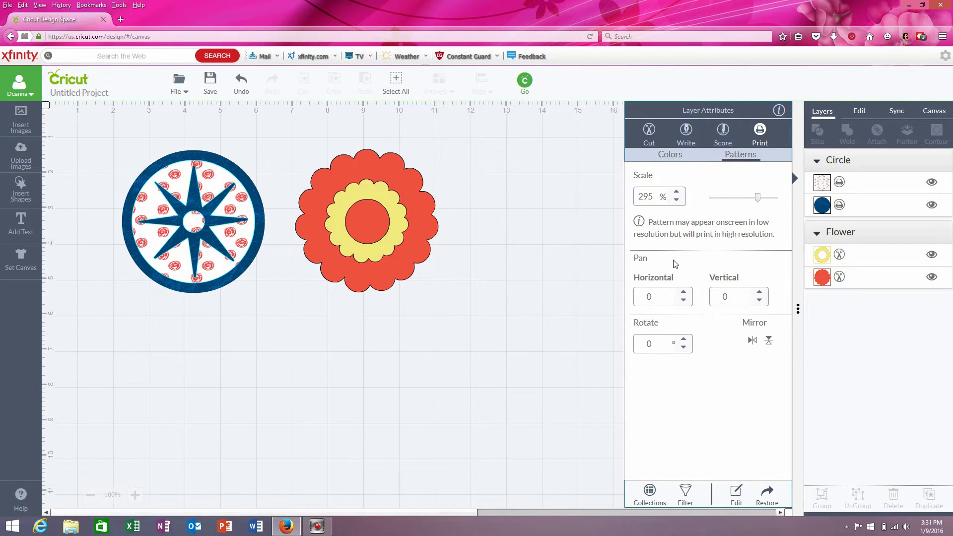
# Step: Shift the dotted pattern to horizontal pan 50 and vertical pan 30
pyautogui.click(684, 293)
pyautogui.click(684, 293)
pyautogui.click(684, 293)
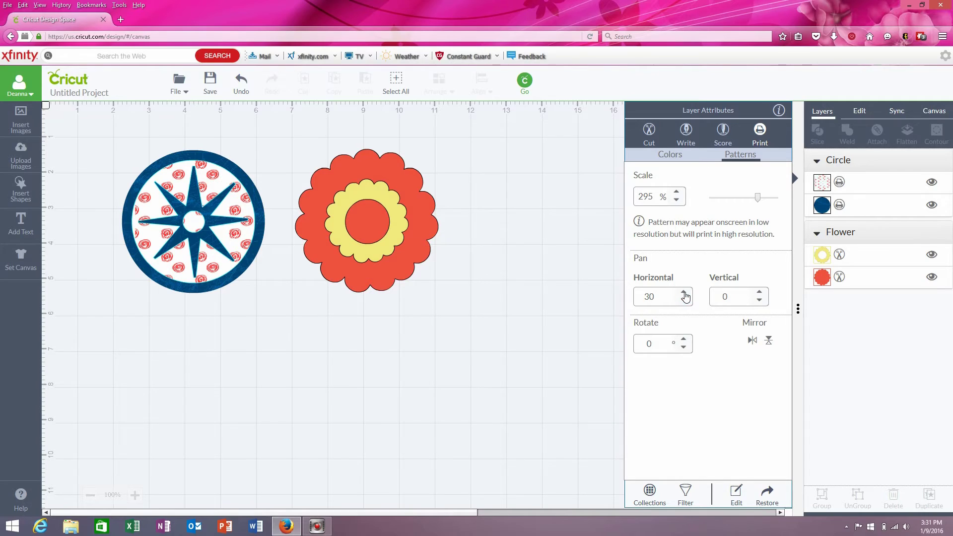
pyautogui.click(684, 293)
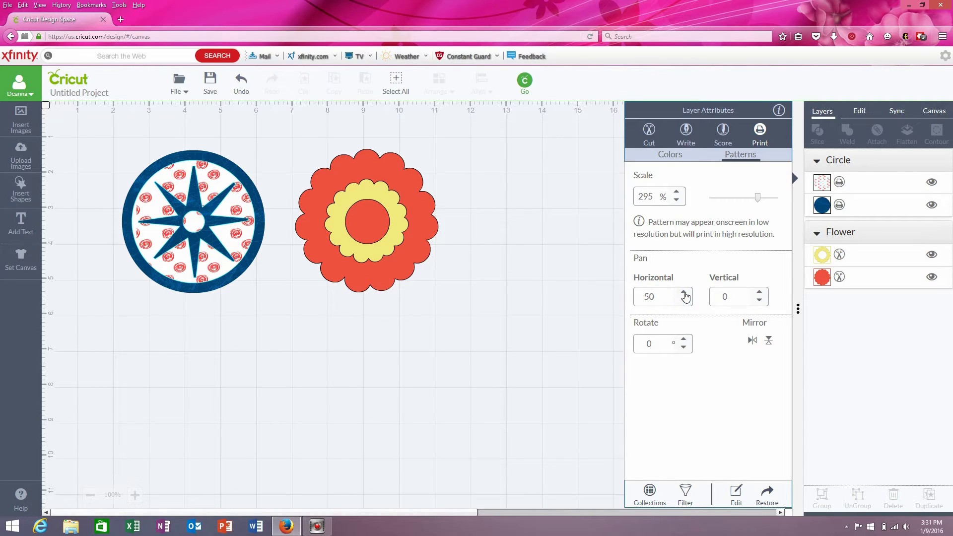
pyautogui.click(760, 293)
pyautogui.click(760, 293)
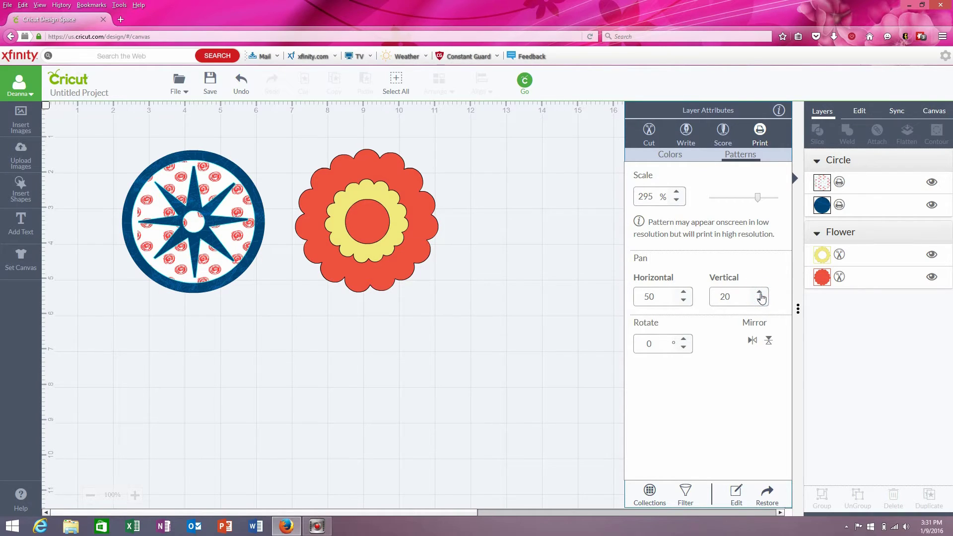
pyautogui.click(760, 293)
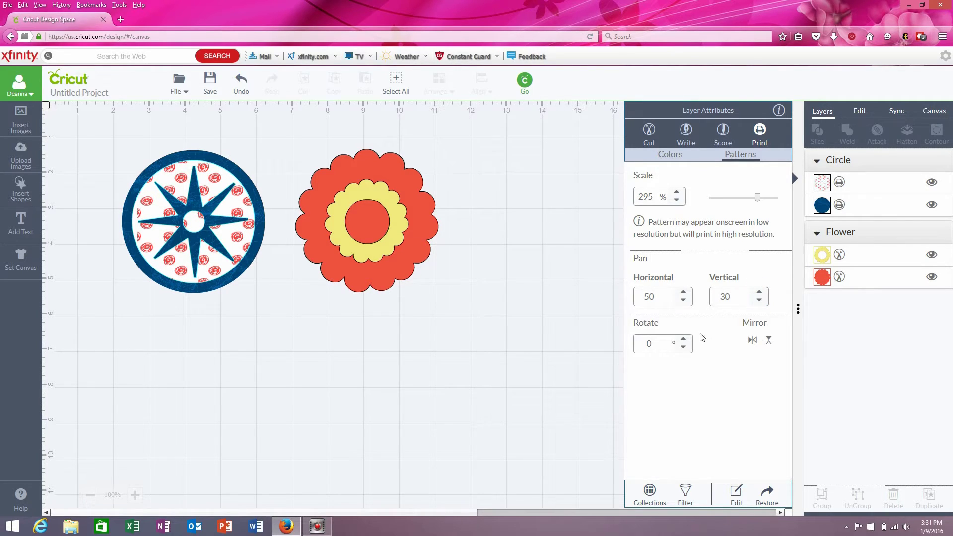
# Step: Rotate the pattern to 7° and mirror it horizontally, vertically, then horizontally again
pyautogui.click(685, 339)
pyautogui.click(685, 339)
pyautogui.click(685, 339)
pyautogui.click(685, 339)
pyautogui.click(685, 340)
pyautogui.click(685, 339)
pyautogui.click(685, 340)
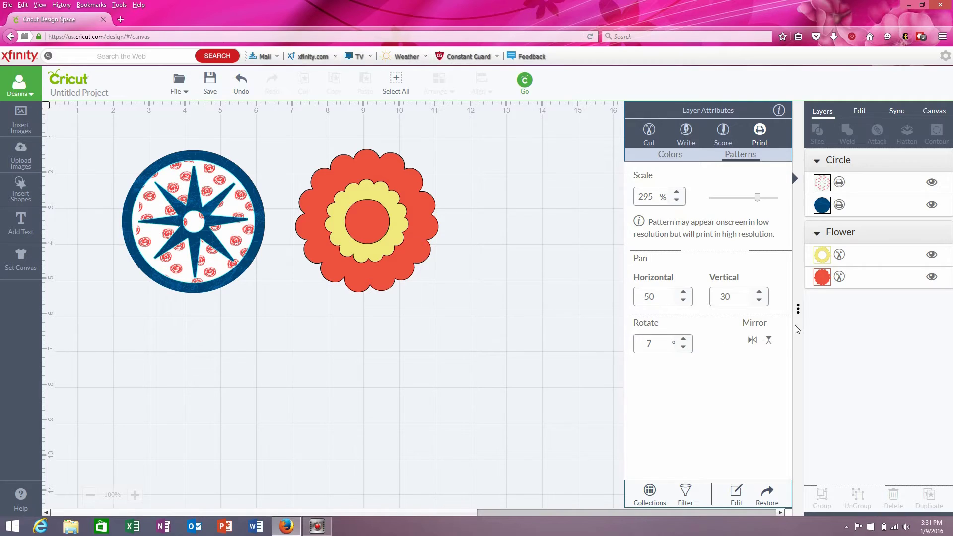
pyautogui.click(753, 342)
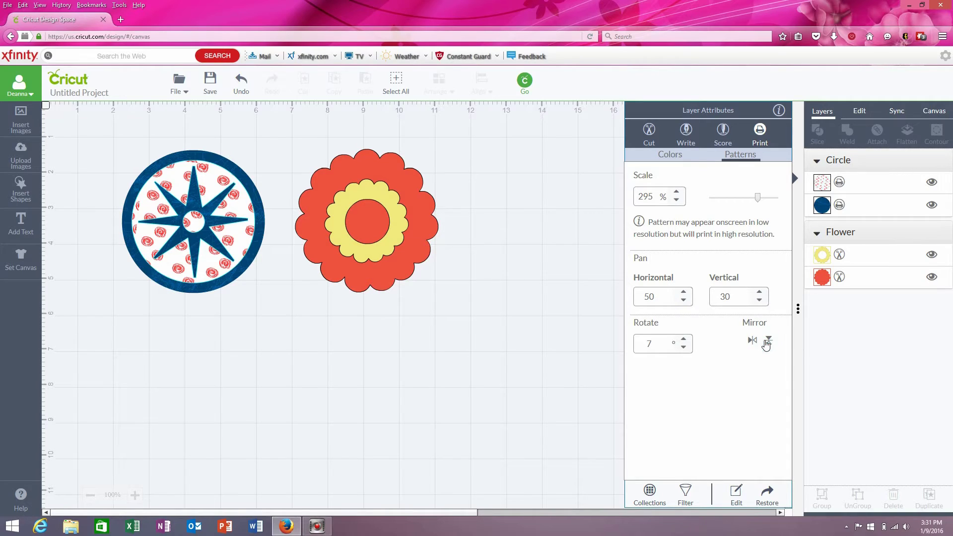
pyautogui.click(767, 342)
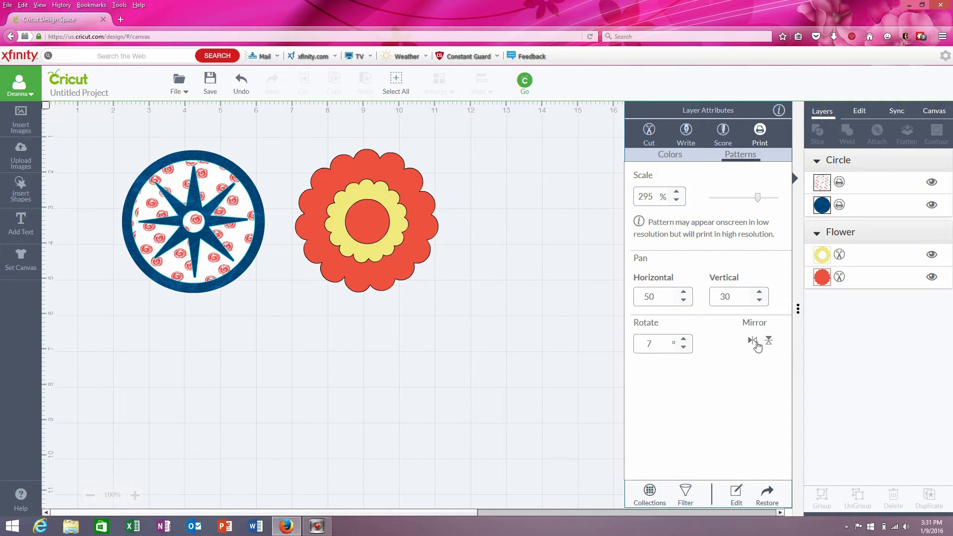
pyautogui.click(755, 344)
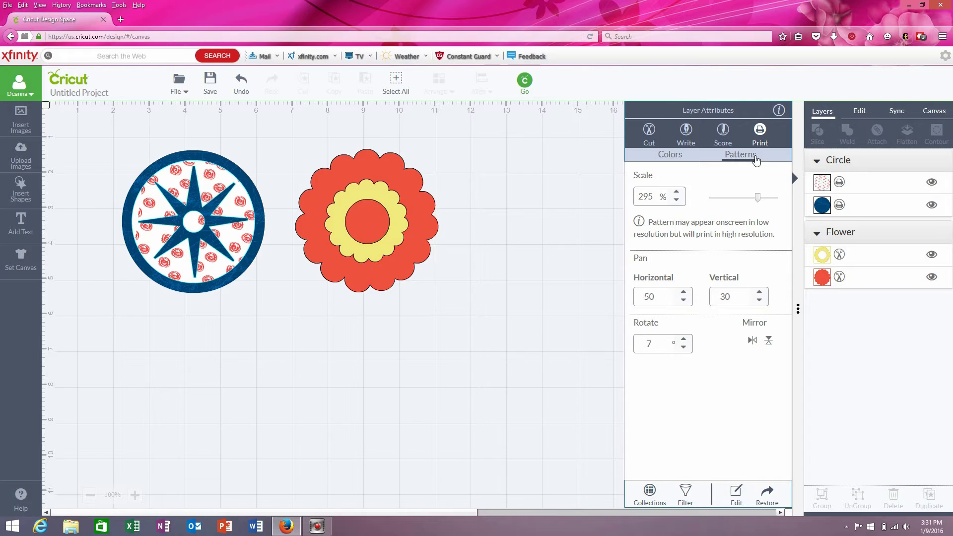
# Step: Select the patterned circle and star and flatten them into one print set
pyautogui.click(564, 219)
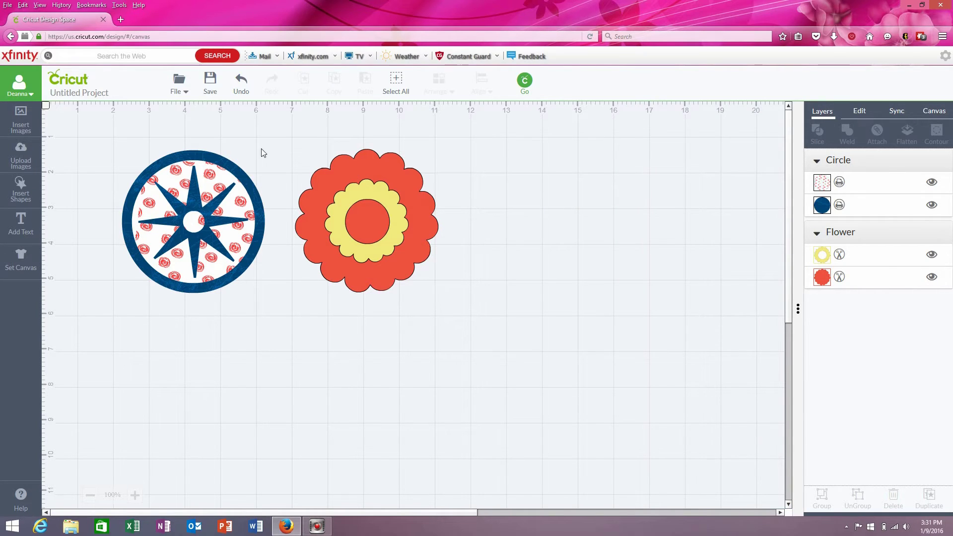
pyautogui.moveTo(109, 123); pyautogui.dragTo(294, 301)
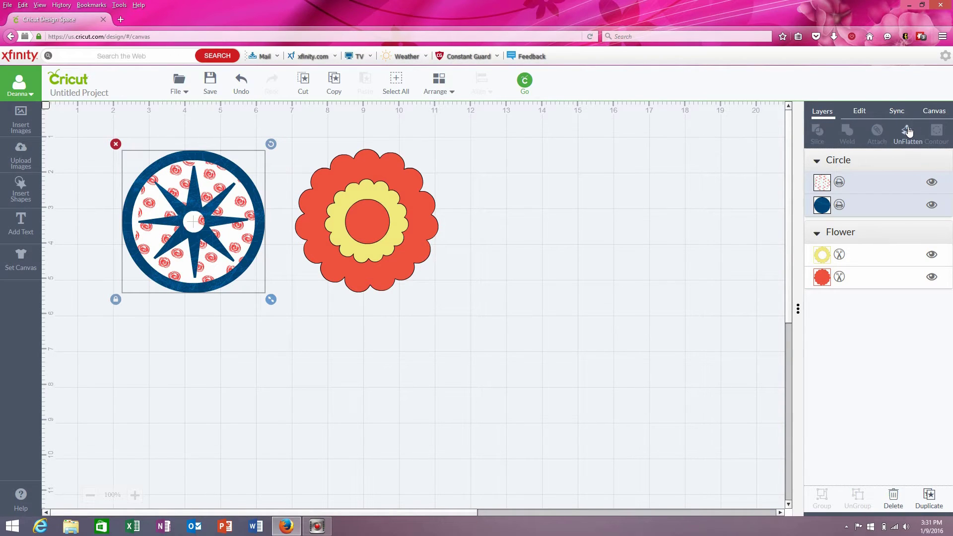
pyautogui.click(907, 132)
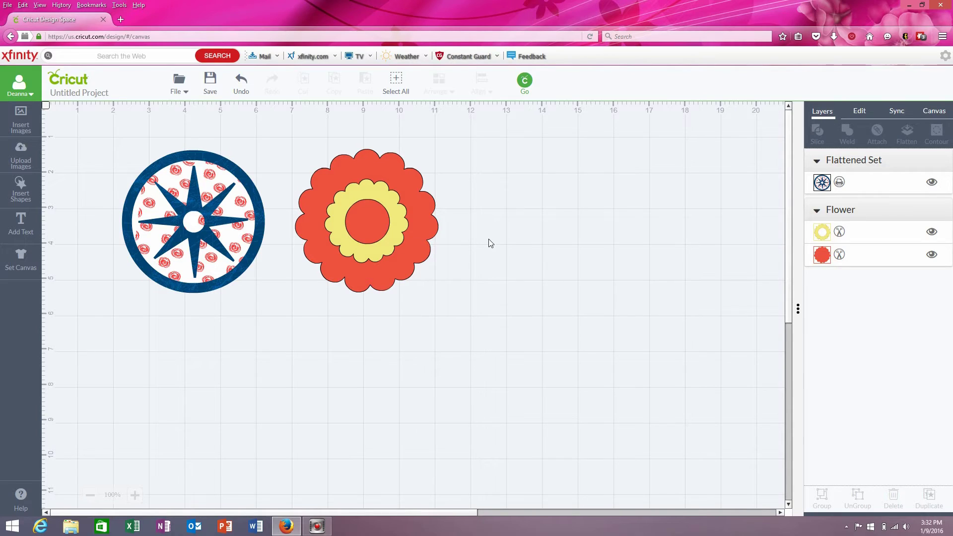
pyautogui.click(822, 255)
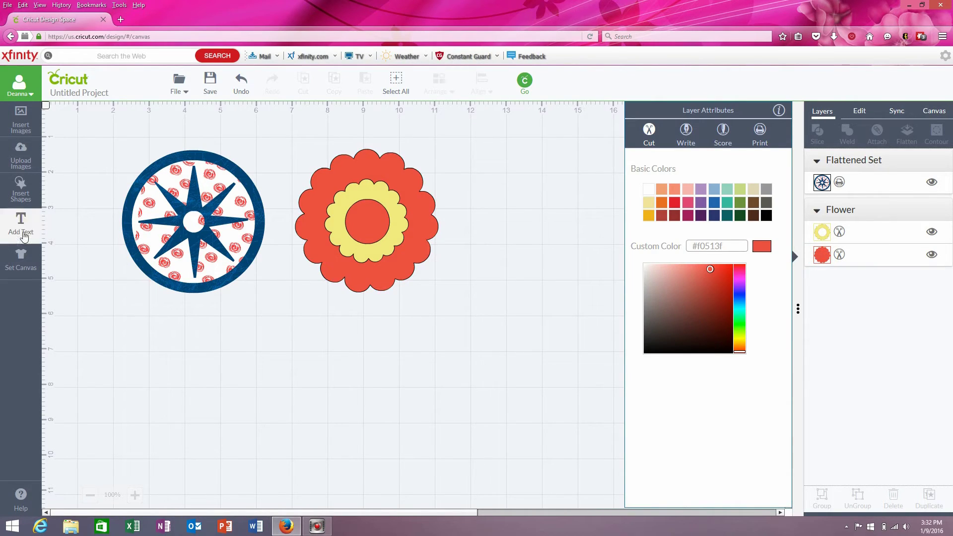
# Step: Start an Upload Pattern from the Upload Images page and browse for a pattern file
pyautogui.click(30, 158)
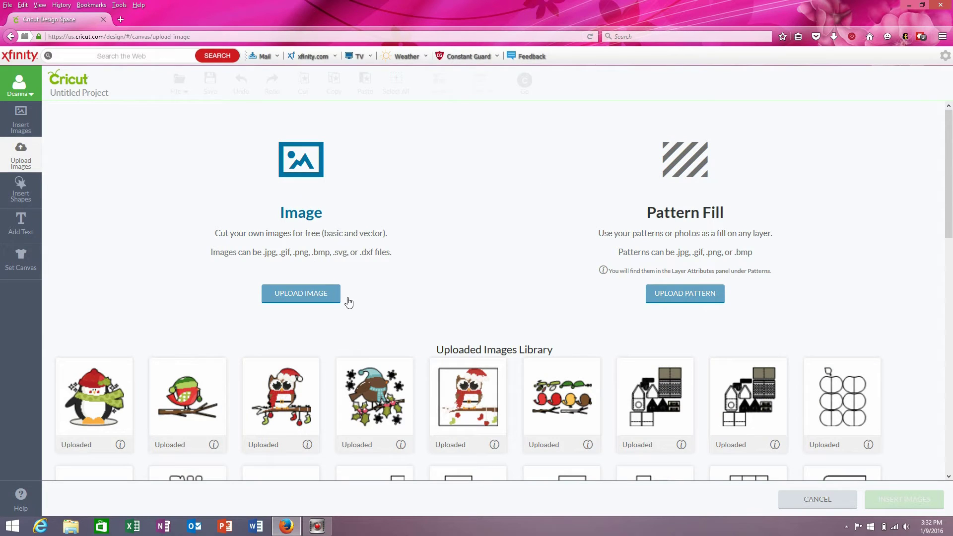
pyautogui.click(692, 298)
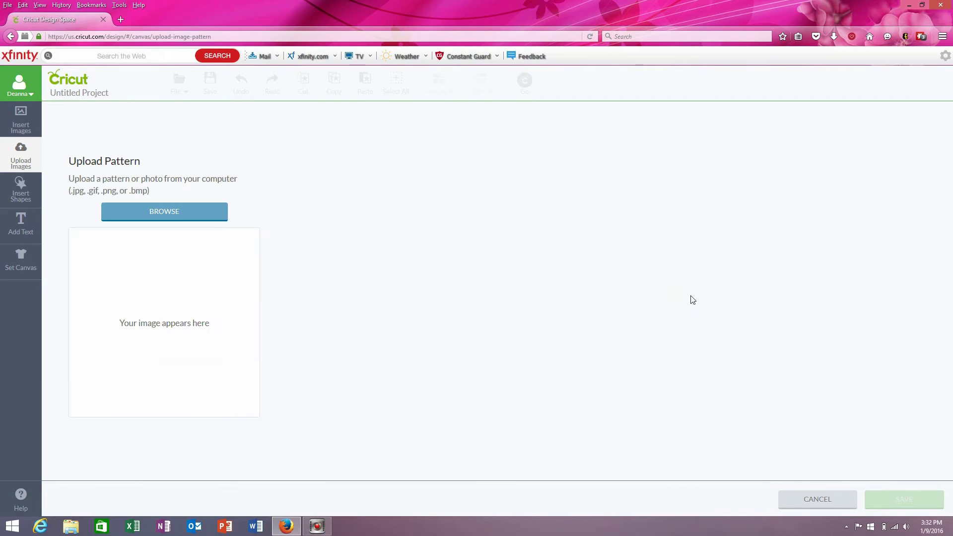
pyautogui.click(177, 212)
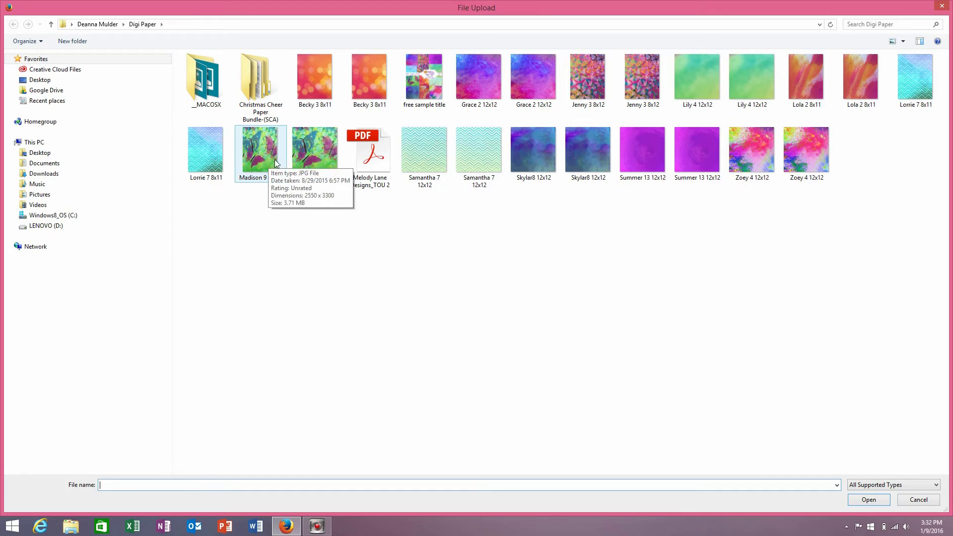
# Step: Choose the green Lily 4 12x12 paper from the Digi Paper folder and open it
pyautogui.moveTo(301, 163)
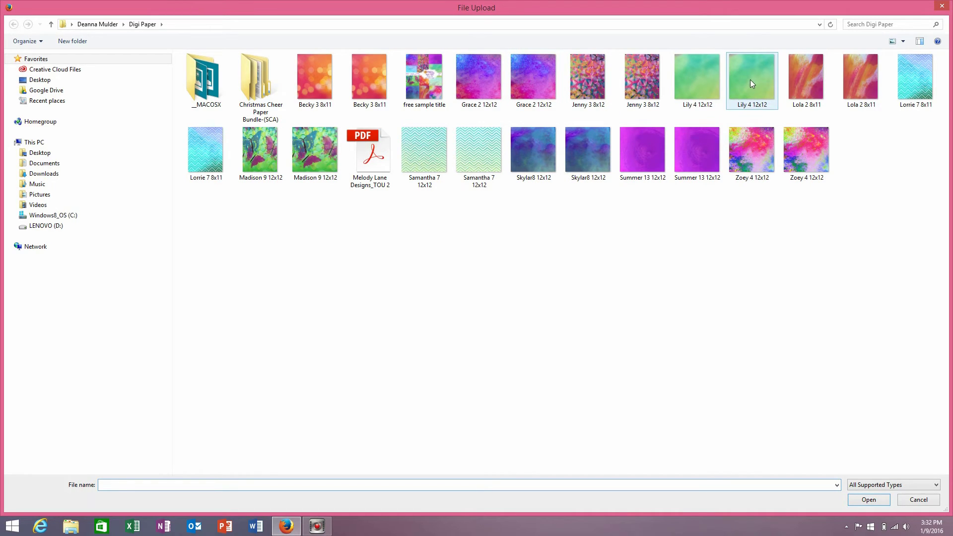
pyautogui.click(696, 76)
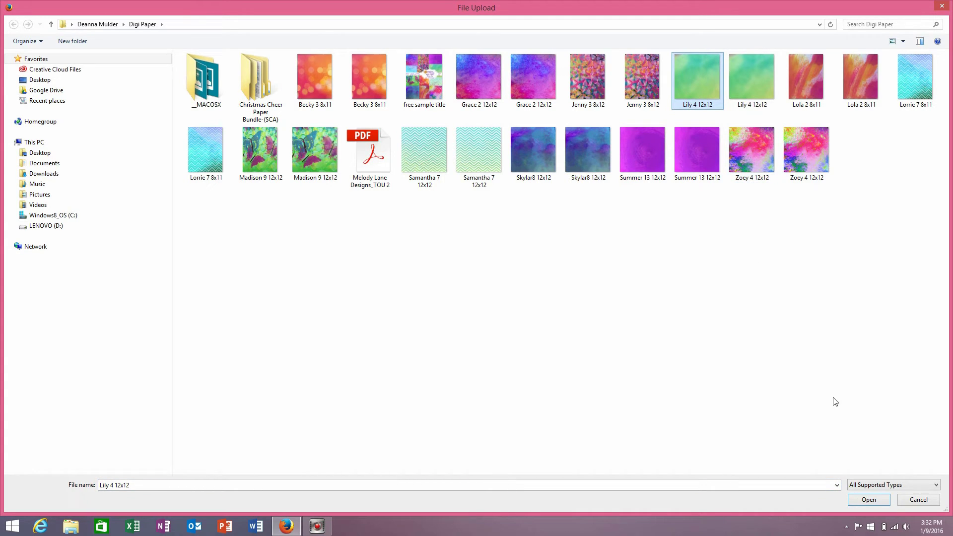
pyautogui.click(870, 500)
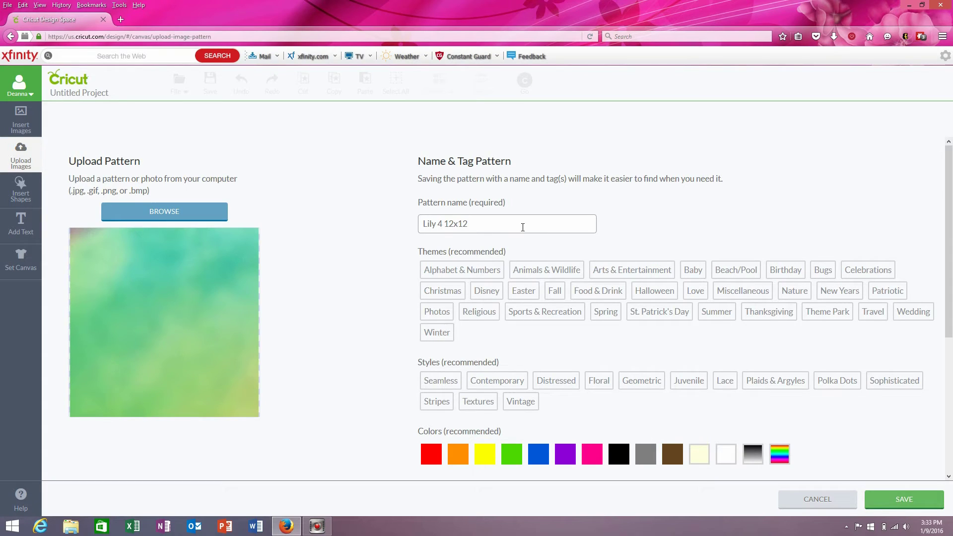
# Step: Tag the Lily 4 12x12 pattern with Love and Multicolor, then save it
pyautogui.click(693, 288)
pyautogui.click(782, 454)
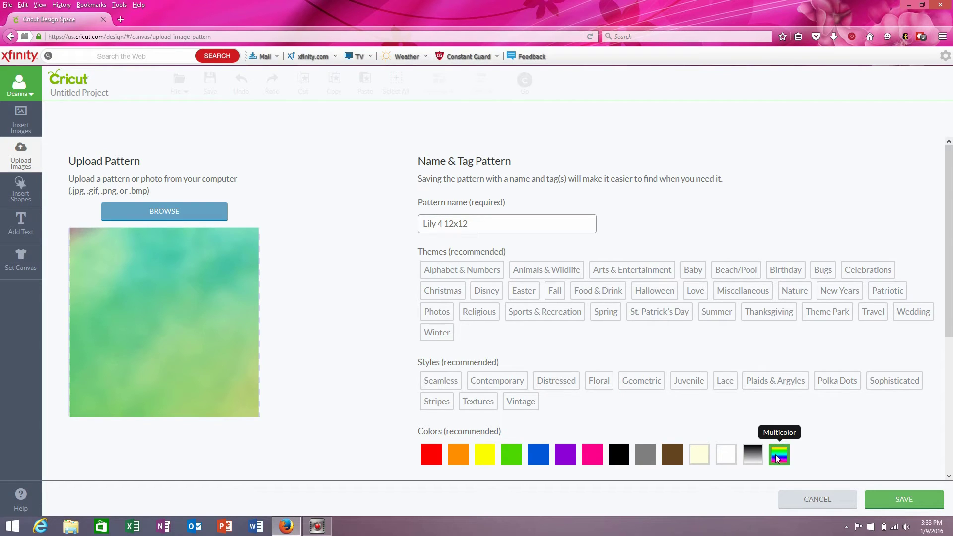
pyautogui.click(913, 500)
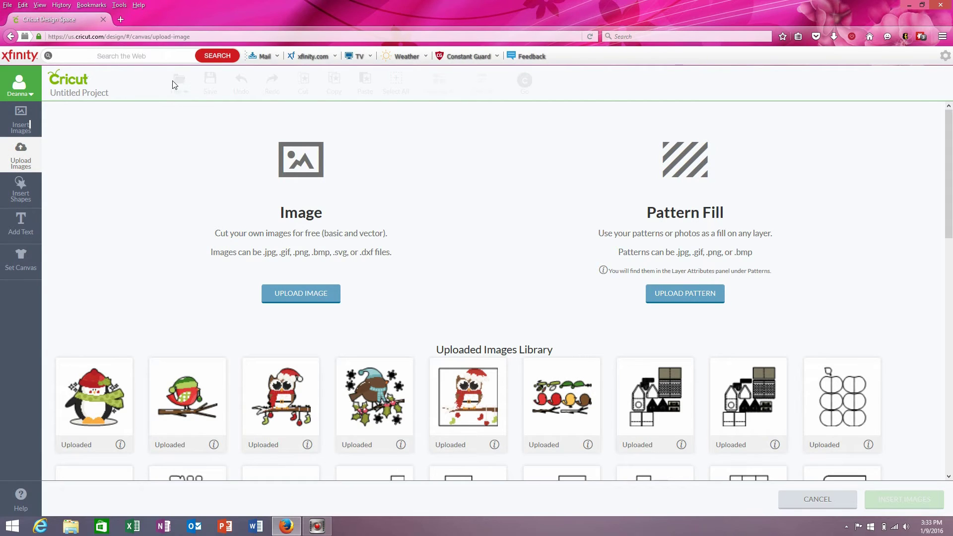
# Step: Search the Insert Images library for 'cricut'
pyautogui.click(22, 113)
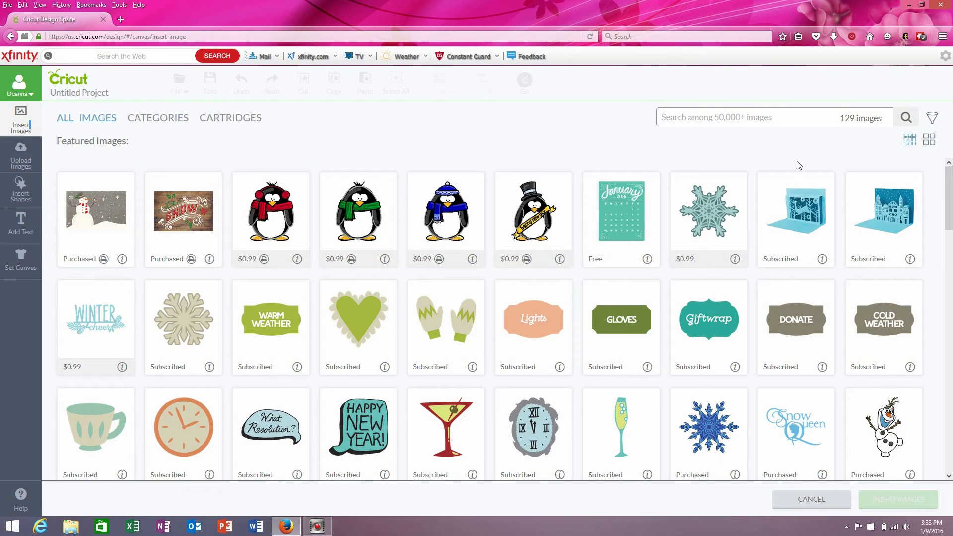
pyautogui.click(763, 113)
pyautogui.write('cricut')
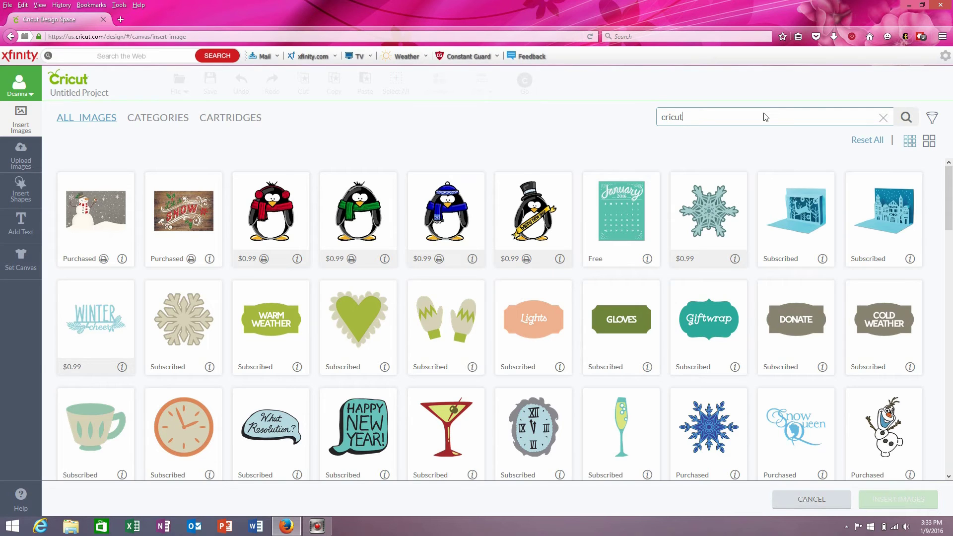
pyautogui.press('Return')
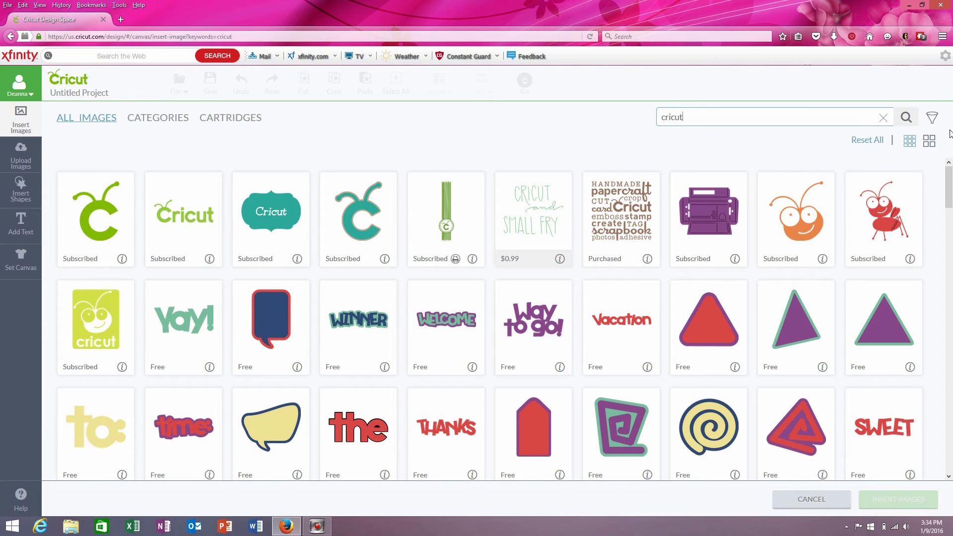
# Step: Scroll the results and switch the image browser to the Cartridges tab
pyautogui.click(948, 177)
pyautogui.moveTo(948, 184)
pyautogui.mouseDown()
pyautogui.moveTo(949, 260)
pyautogui.moveTo(949, 169)
pyautogui.mouseUp()
pyautogui.click(227, 118)
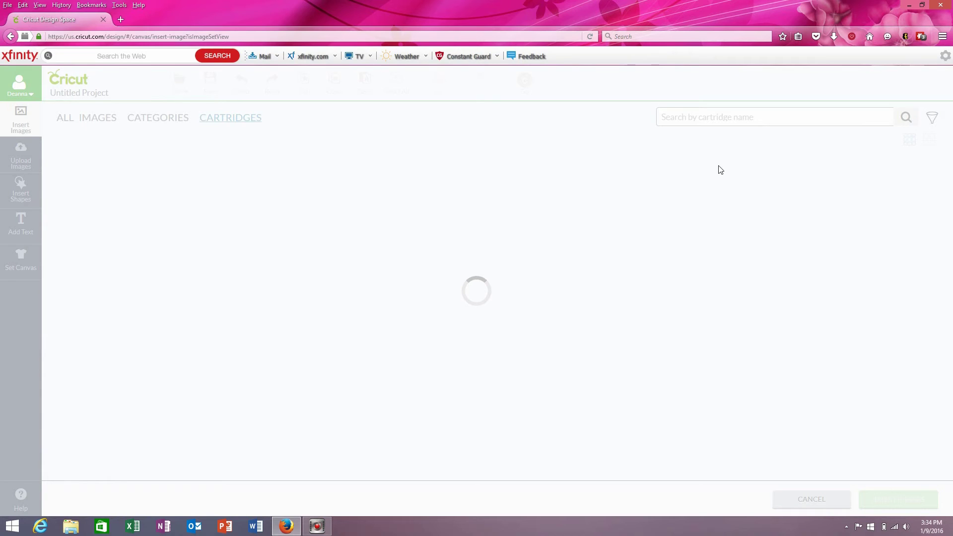
# Step: Search cartridges for 'cricut' and open the full Cricut Essentials image set
pyautogui.click(729, 116)
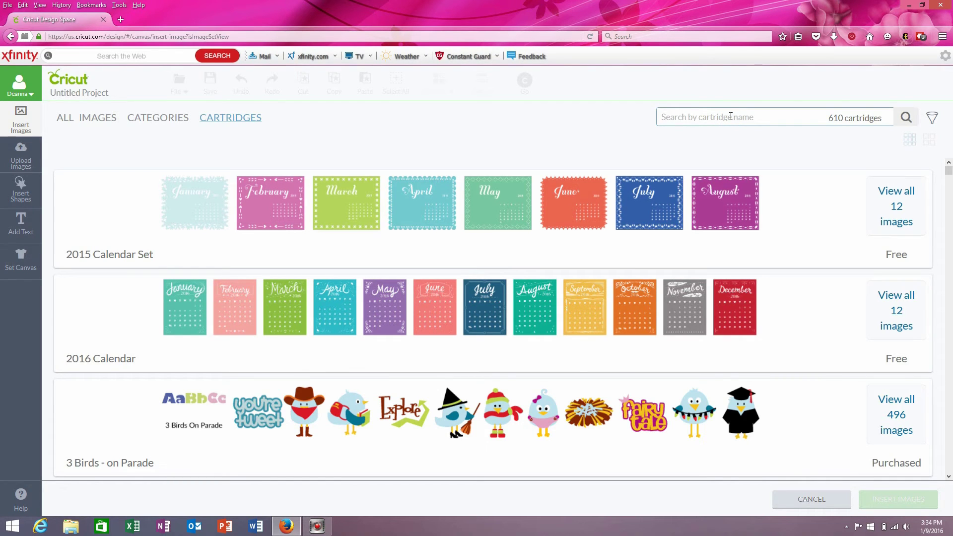
pyautogui.write('cricut')
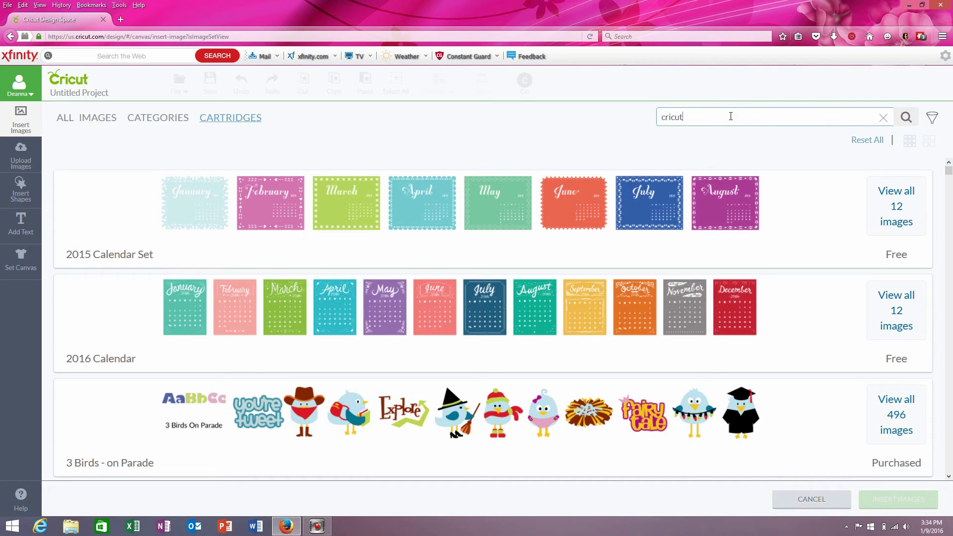
pyautogui.press('Return')
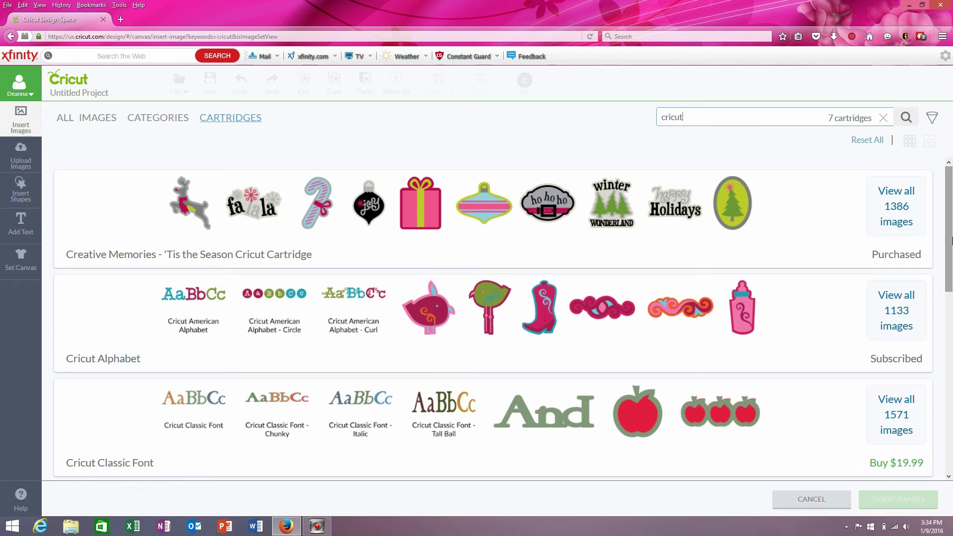
pyautogui.moveTo(952, 241); pyautogui.dragTo(952, 334)
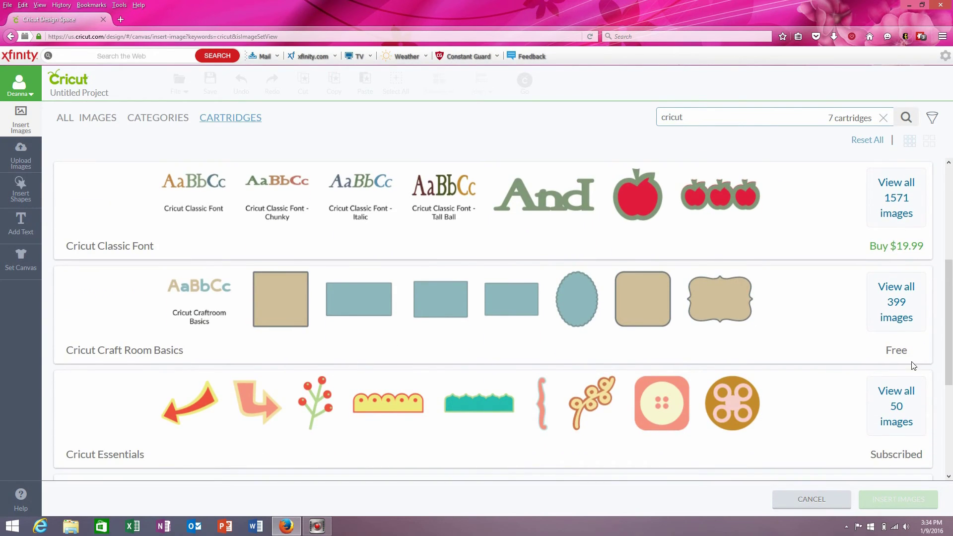
pyautogui.click(898, 395)
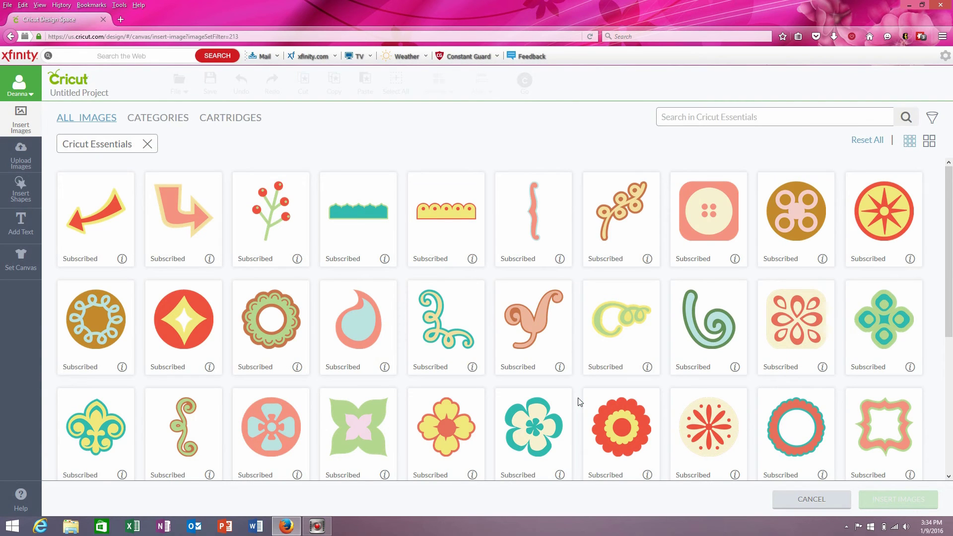
# Step: Insert the red-and-yellow layered flower, delete the extra copy, and open its red layer's attributes
pyautogui.click(651, 408)
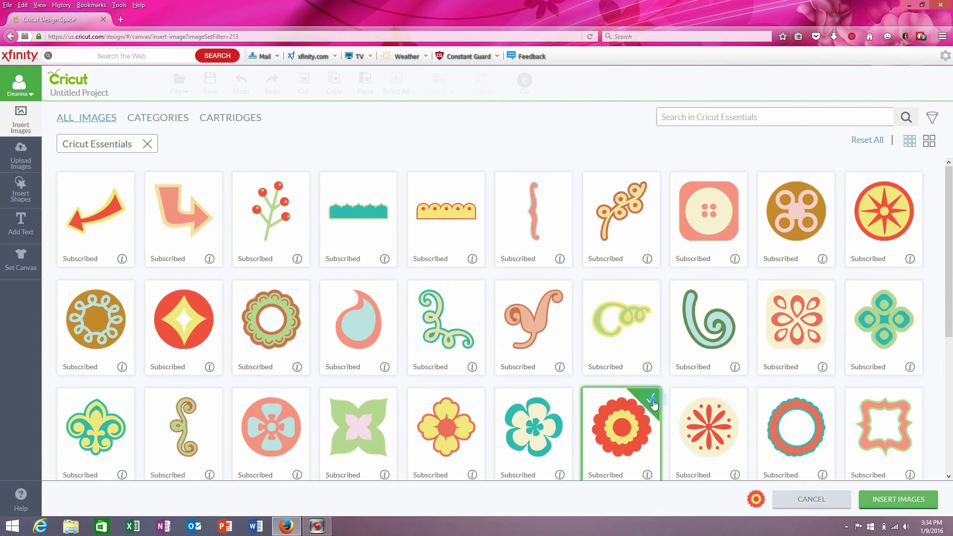
pyautogui.click(894, 501)
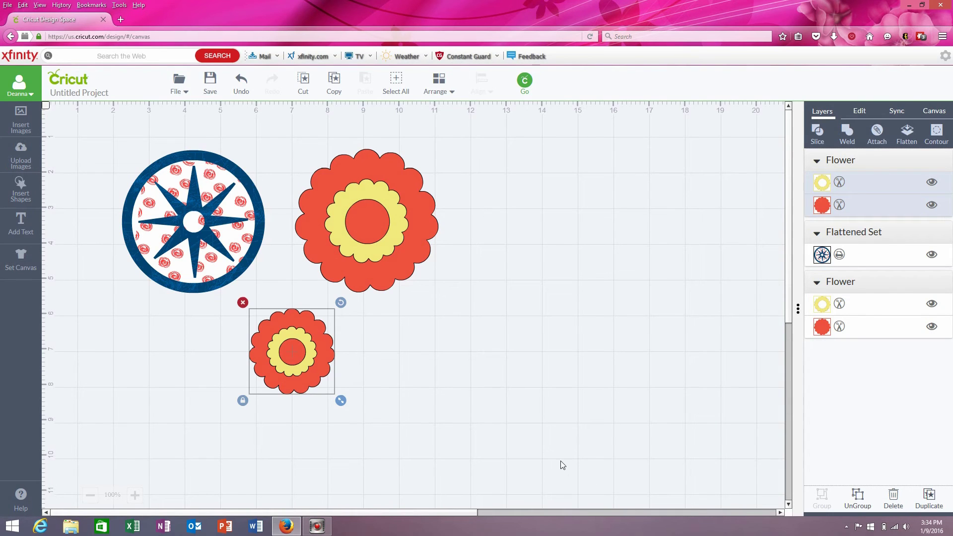
pyautogui.click(243, 302)
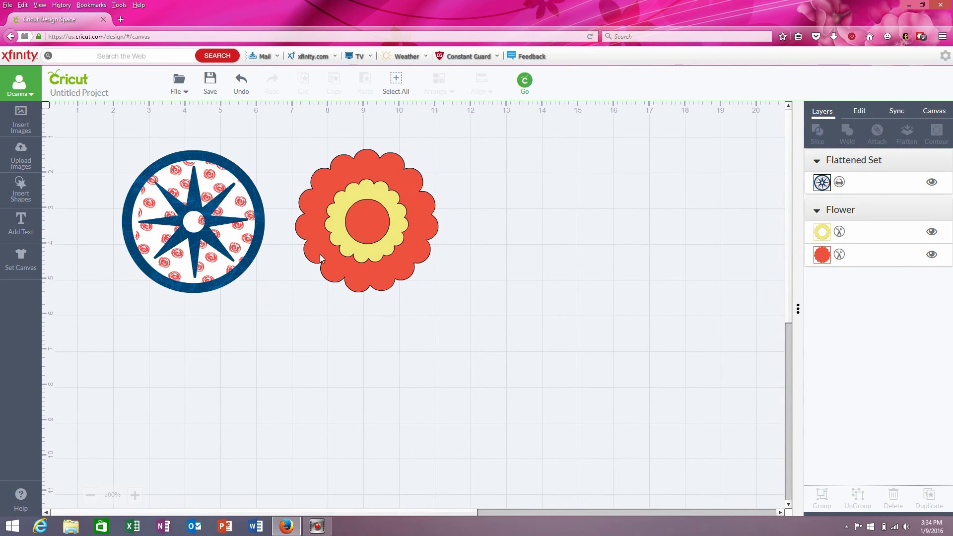
pyautogui.click(419, 226)
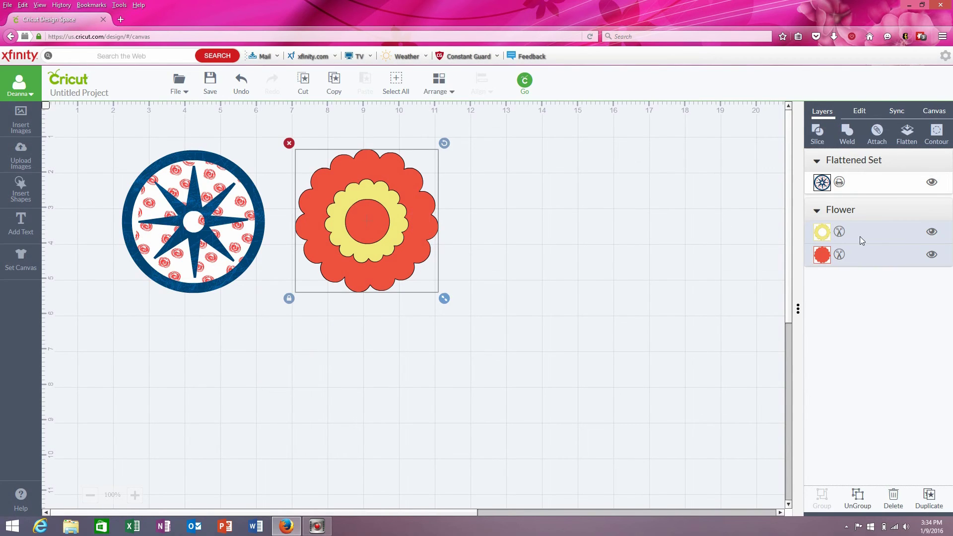
pyautogui.click(874, 293)
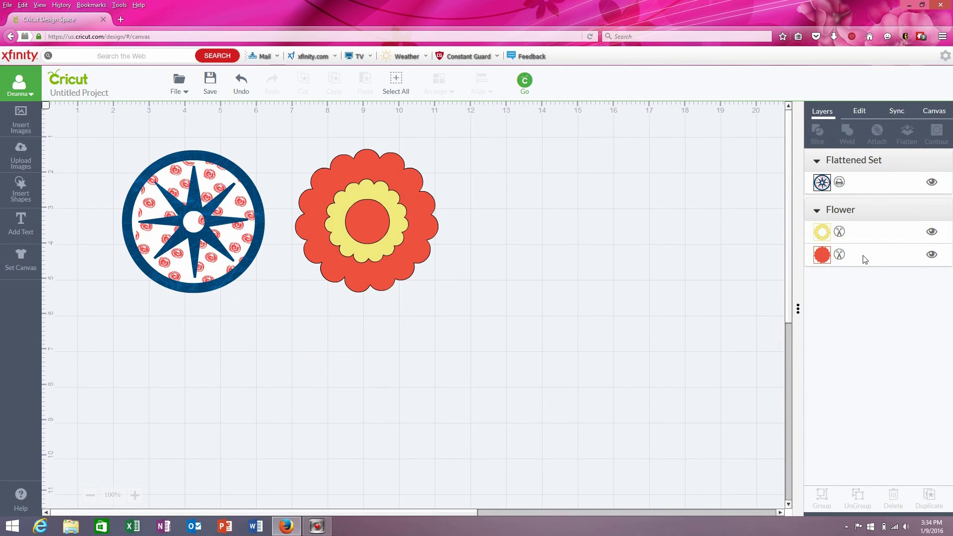
pyautogui.click(826, 256)
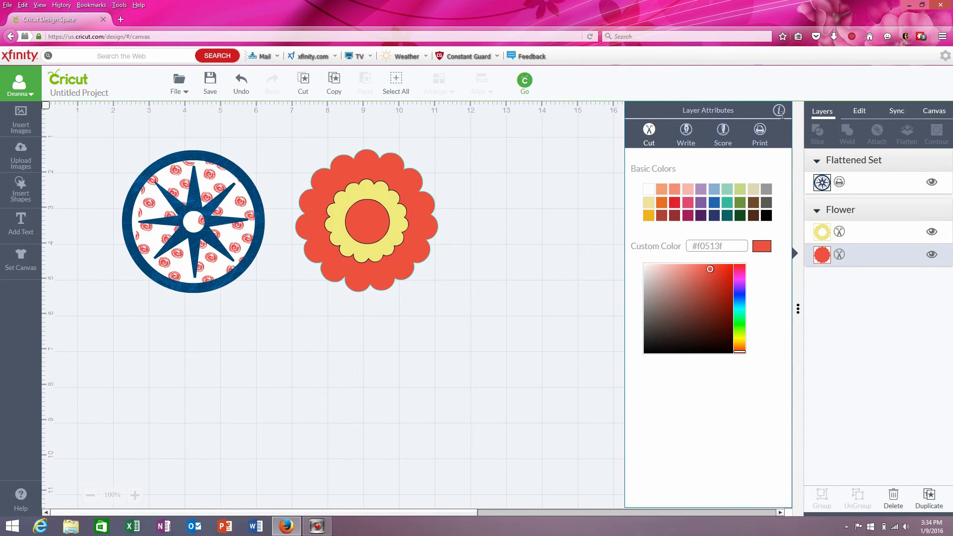
# Step: Make the red layer a Print layer filled with the uploaded green Lily 4 watercolor pattern
pyautogui.click(751, 133)
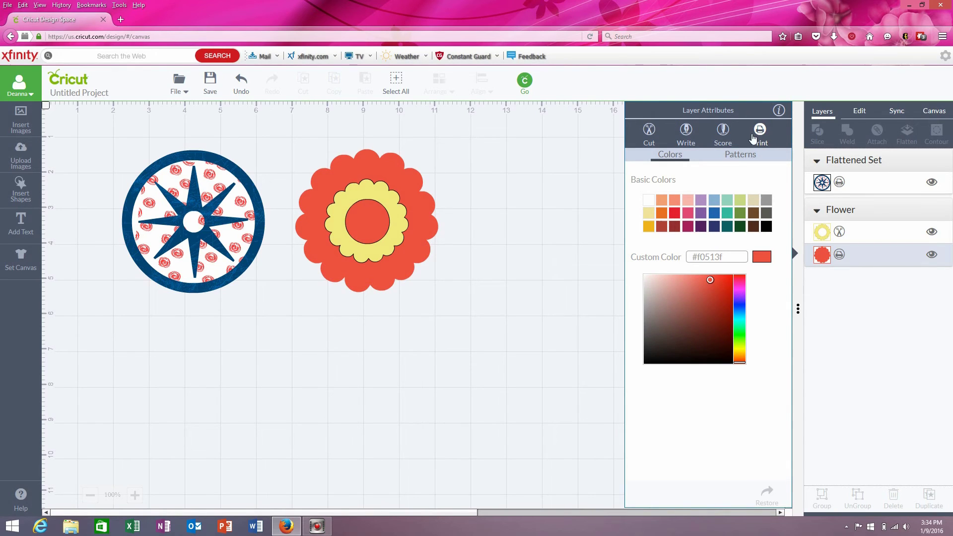
pyautogui.click(741, 157)
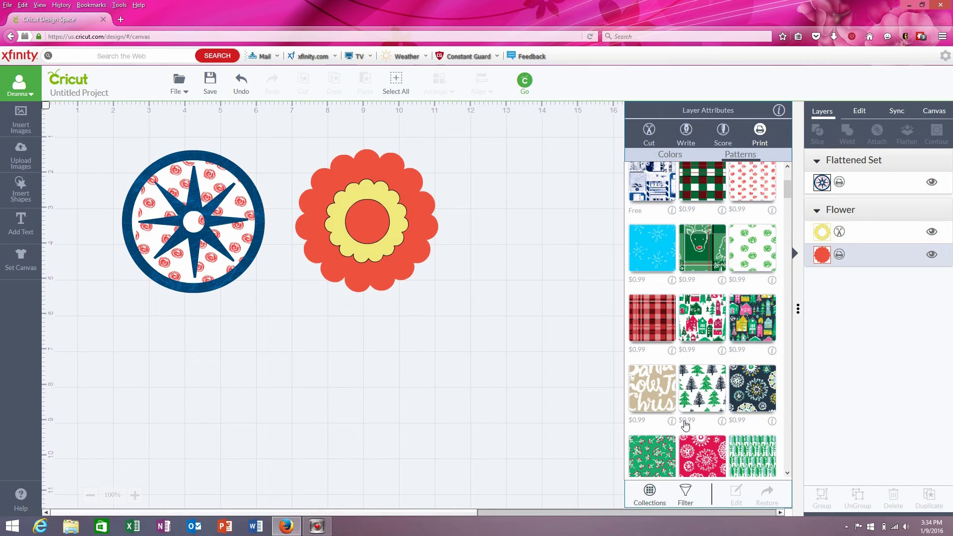
pyautogui.click(685, 492)
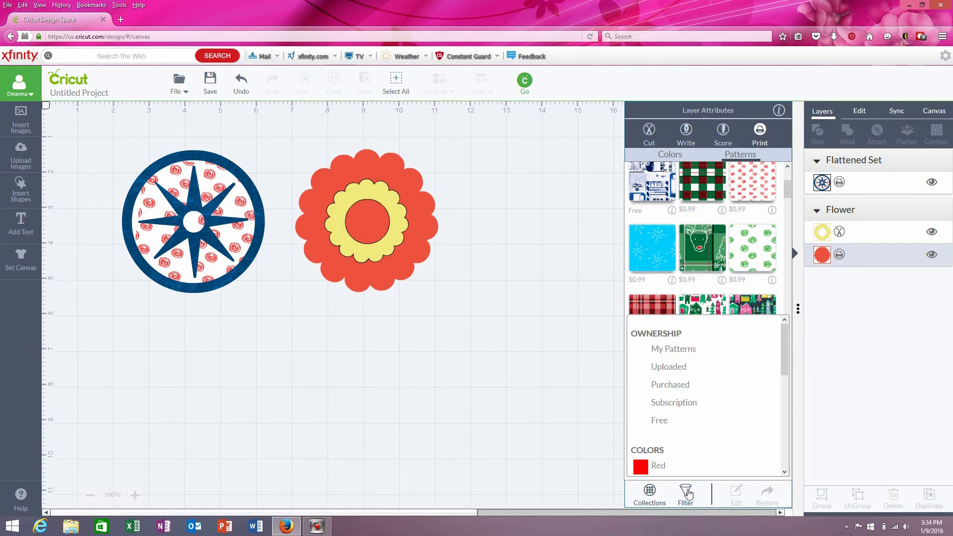
pyautogui.click(666, 367)
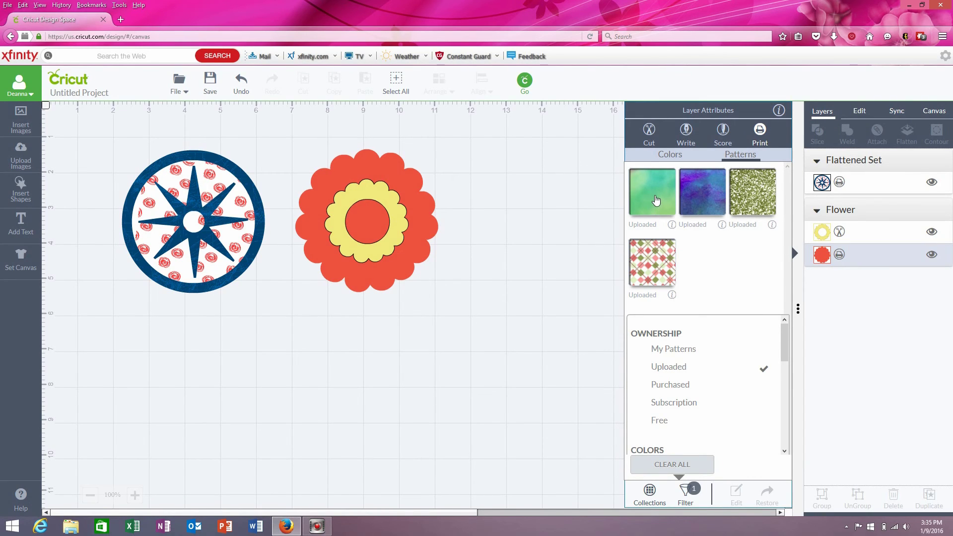
pyautogui.click(656, 199)
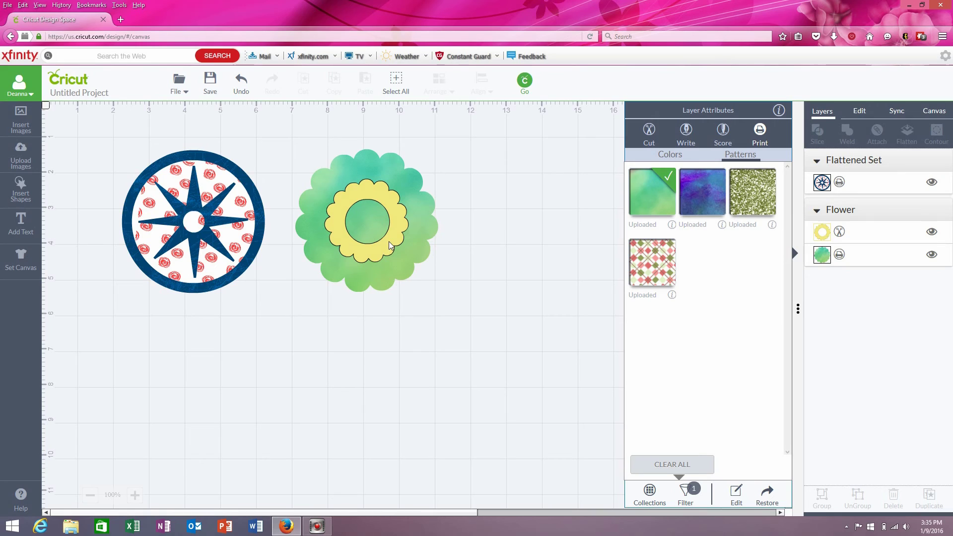
pyautogui.click(836, 233)
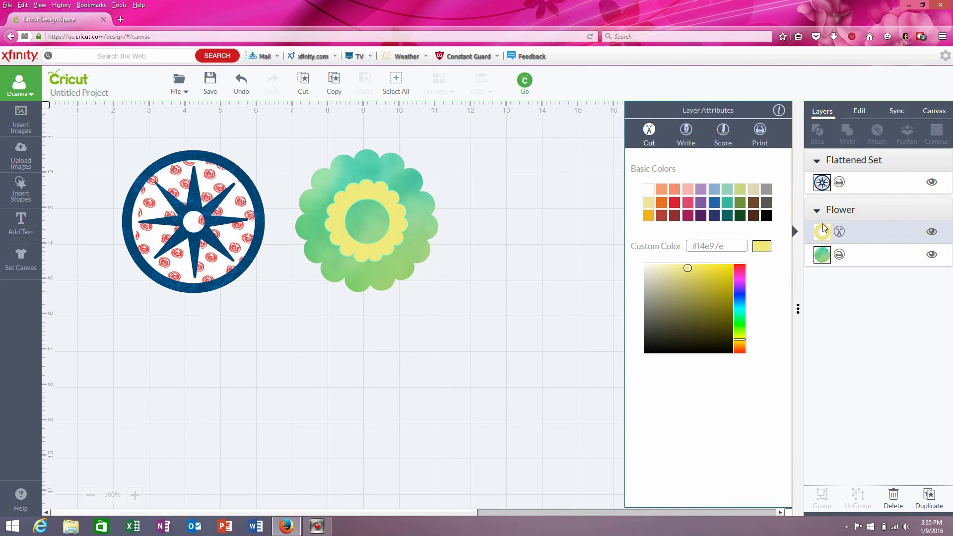
# Step: Print the yellow layer with the uploaded purple-blue watercolor pattern, then clear all pattern filters
pyautogui.click(763, 132)
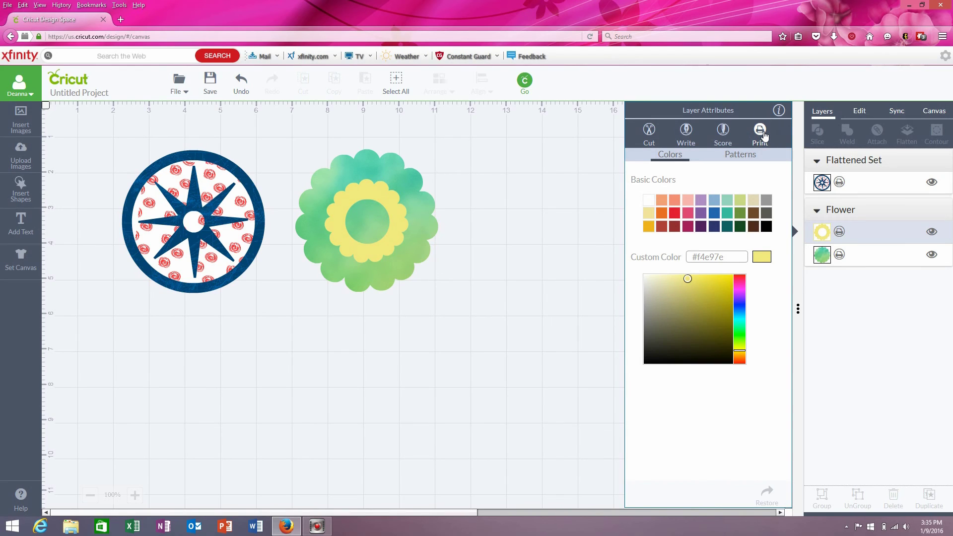
pyautogui.click(745, 159)
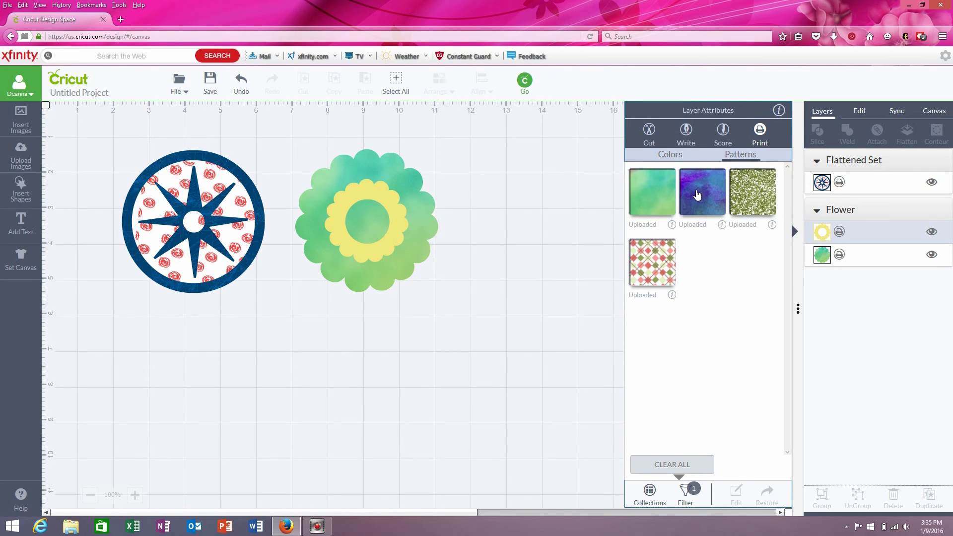
pyautogui.click(702, 193)
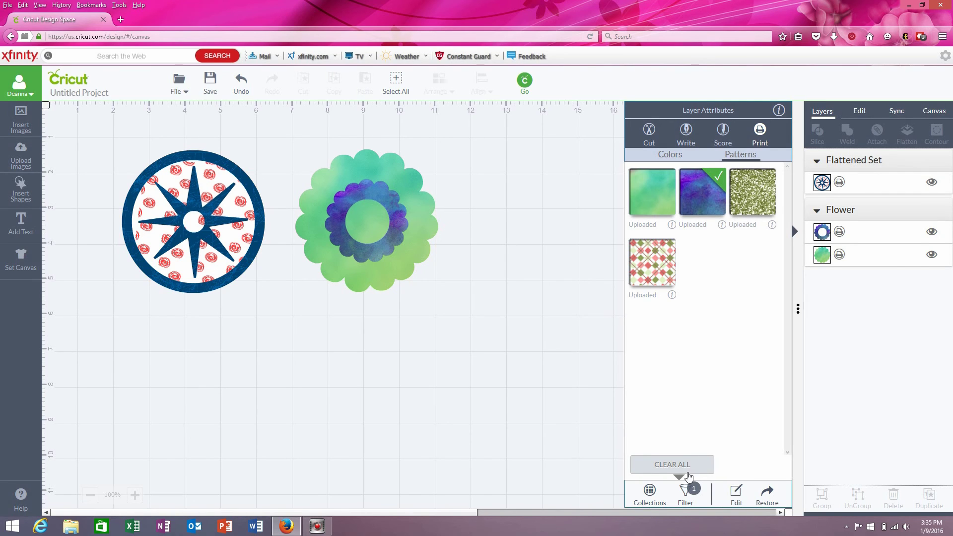
pyautogui.click(688, 494)
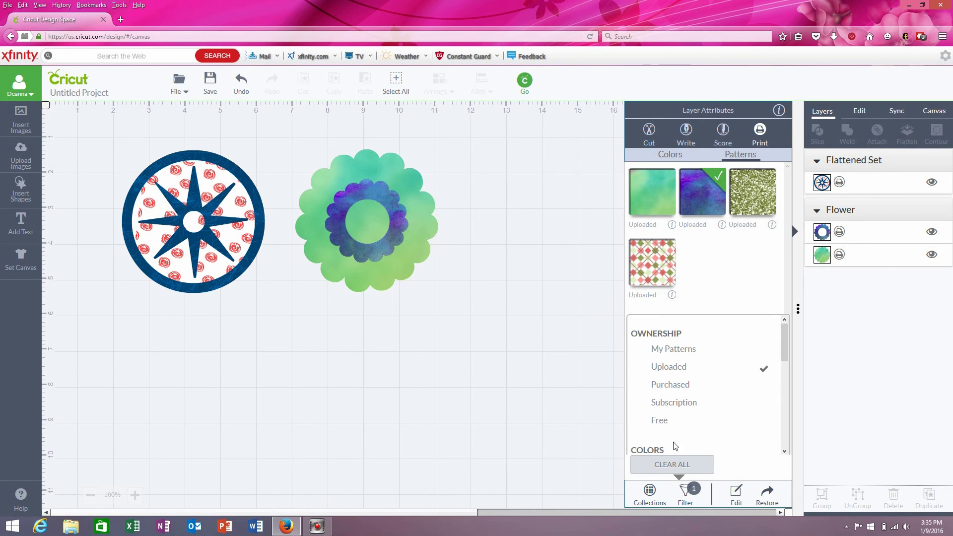
pyautogui.click(674, 465)
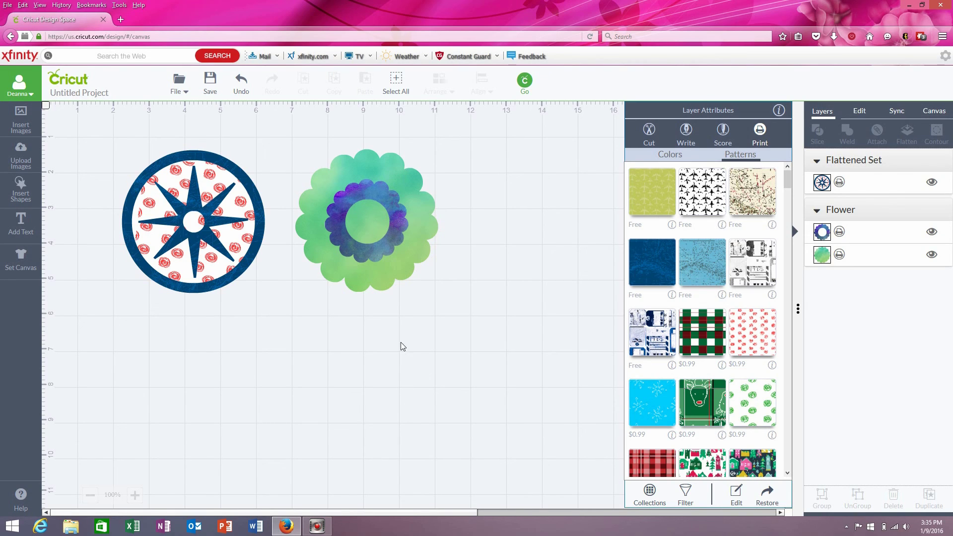
# Step: Restore the flower's green outer layer to its original solid red cut color
pyautogui.click(390, 283)
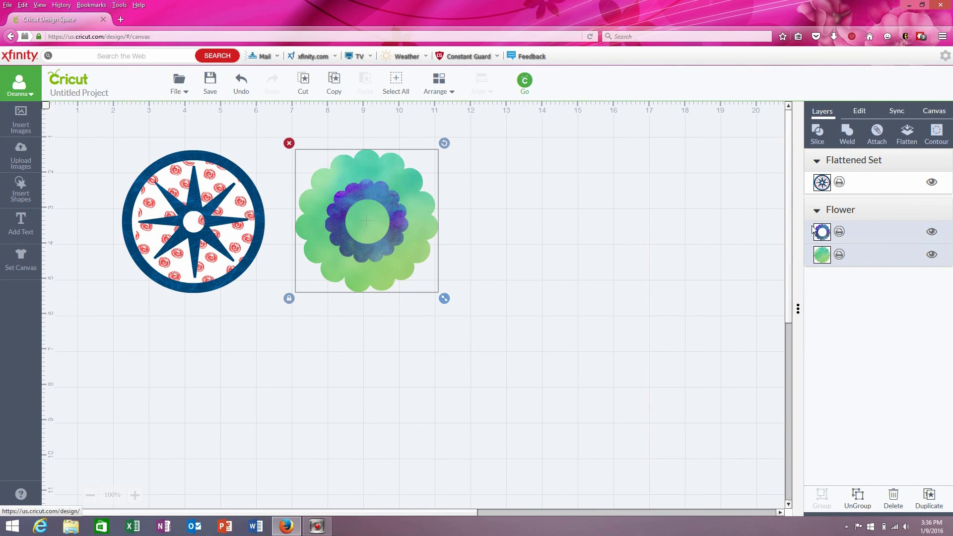
pyautogui.click(822, 255)
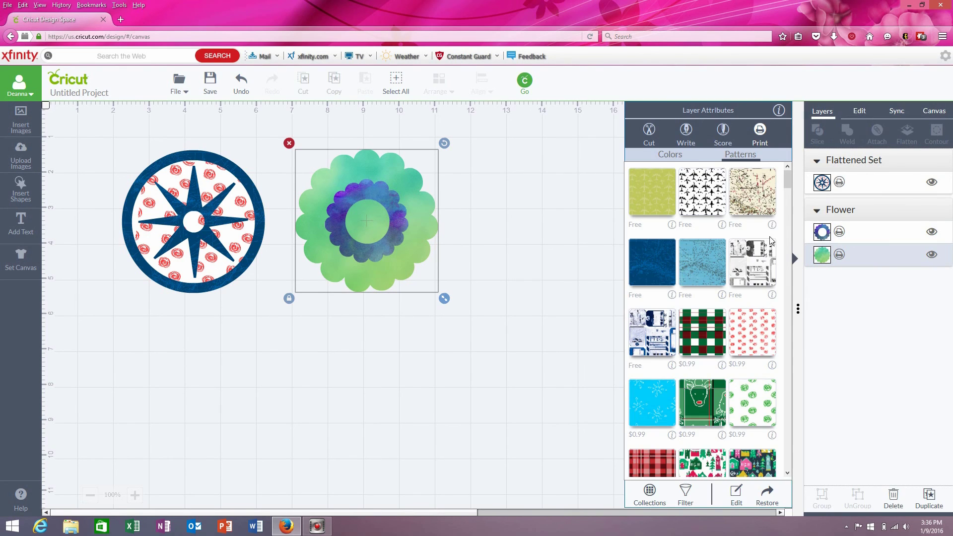
pyautogui.click(748, 153)
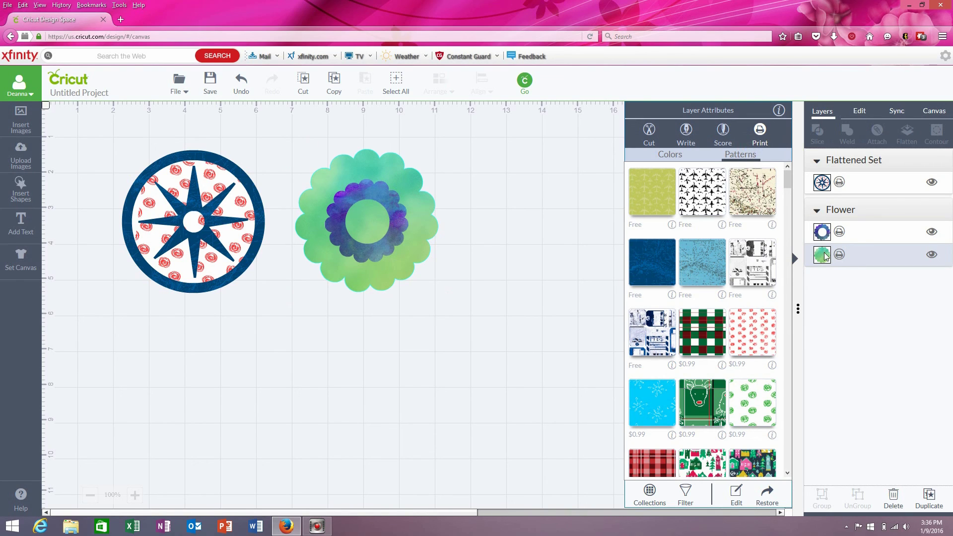
pyautogui.click(766, 492)
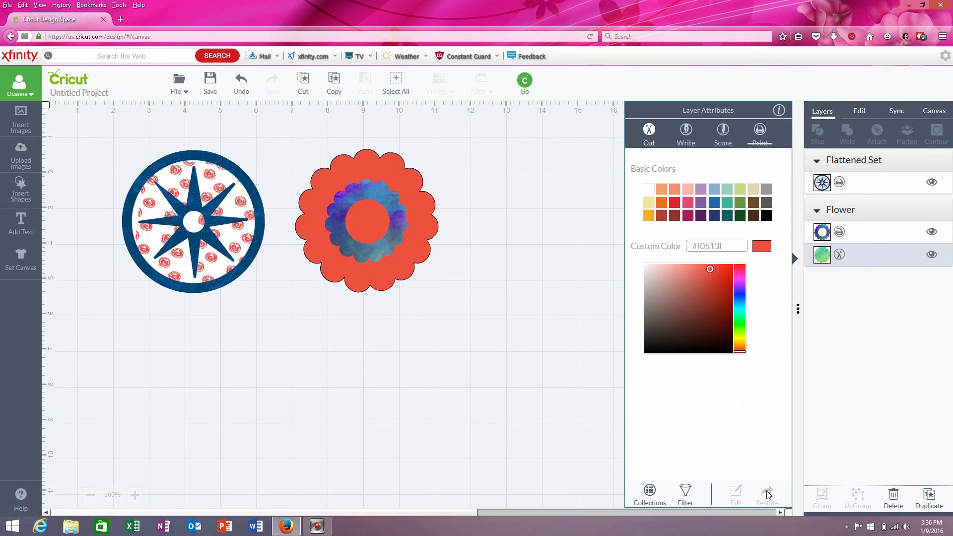
# Step: Restore the purple inner layer to its original solid yellow (#f4e97e)
pyautogui.click(886, 330)
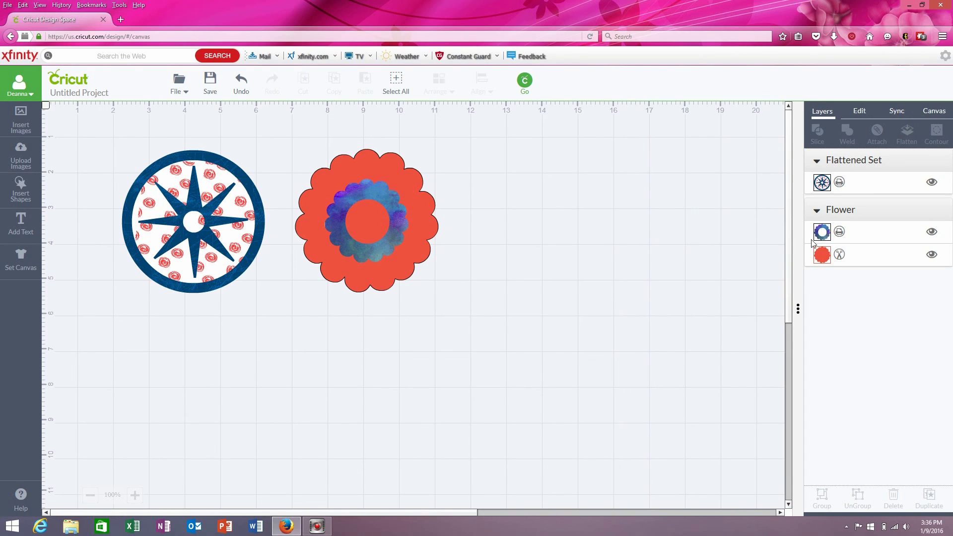
pyautogui.click(822, 232)
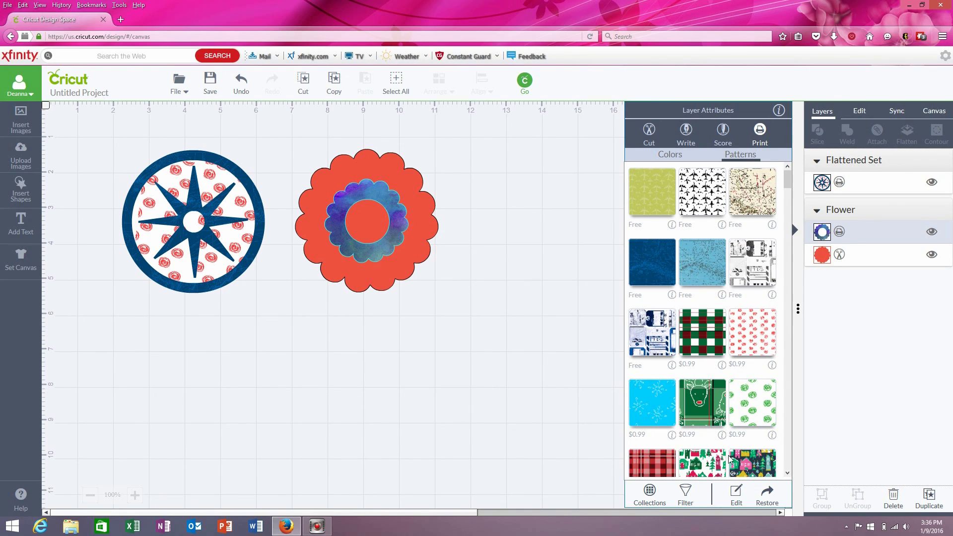
pyautogui.click(769, 493)
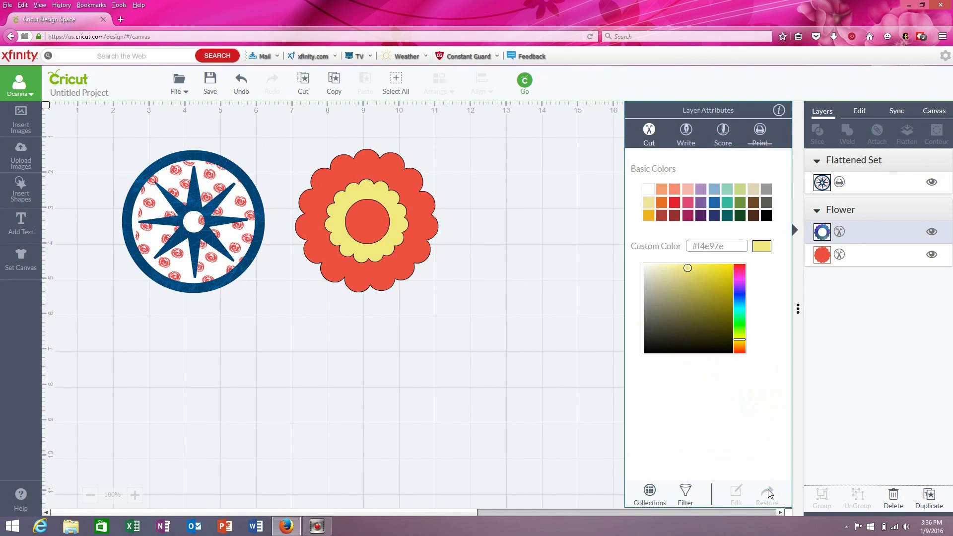